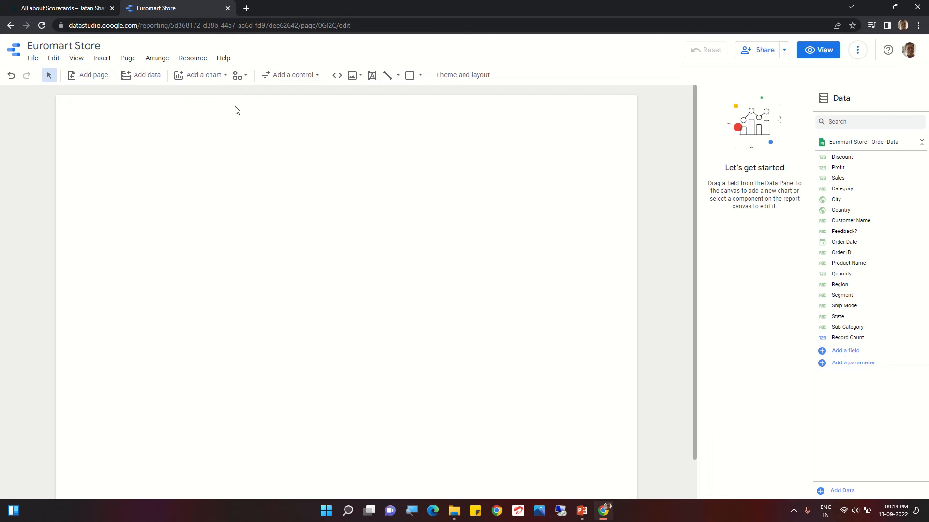
- Add a scorecard near the top centre of the blank page and set its metric to Sales
left_click(210, 77)
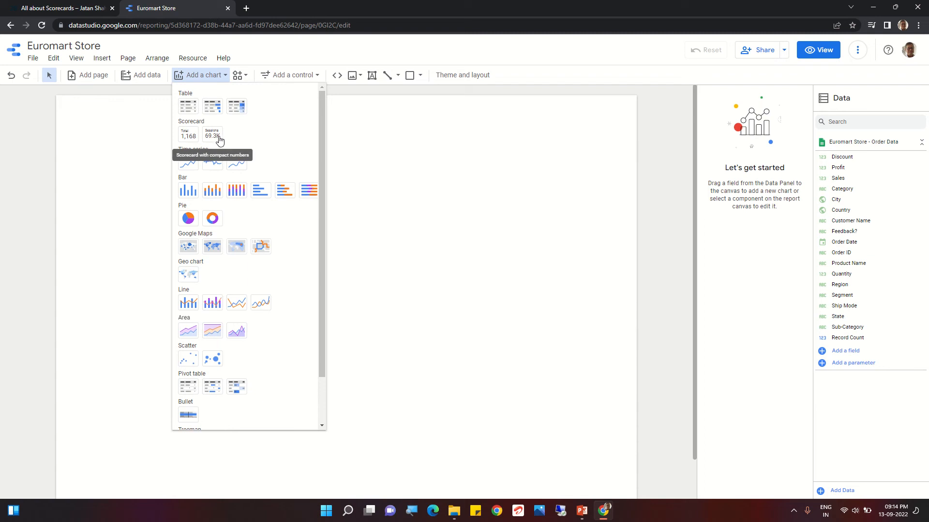
left_click(189, 138)
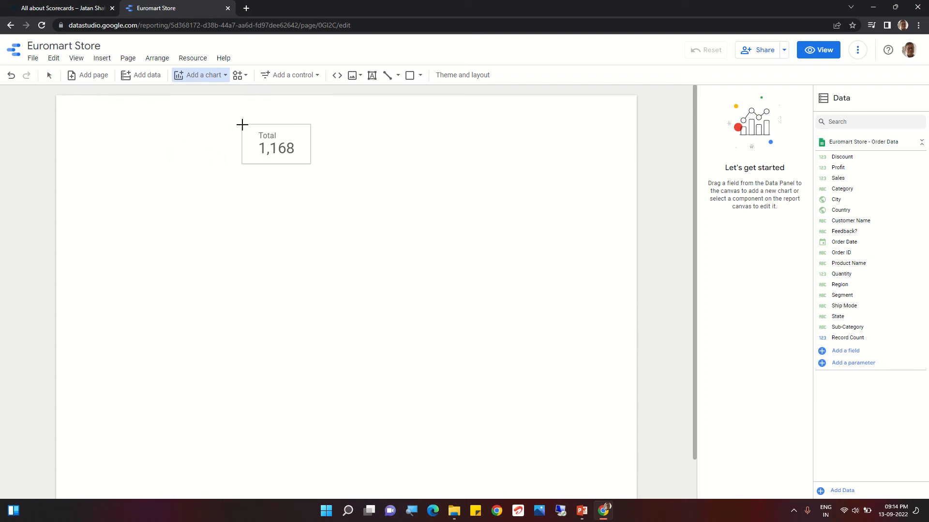
left_click(259, 121)
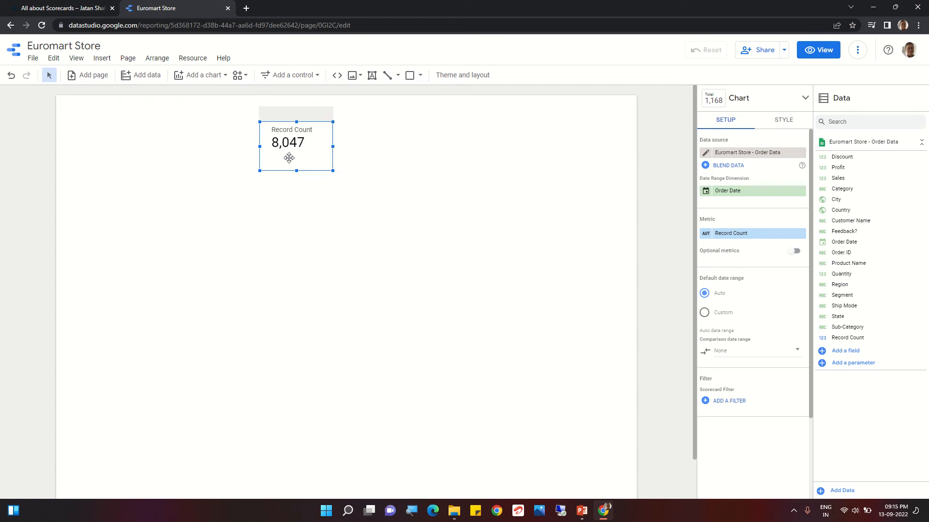
left_click(721, 237)
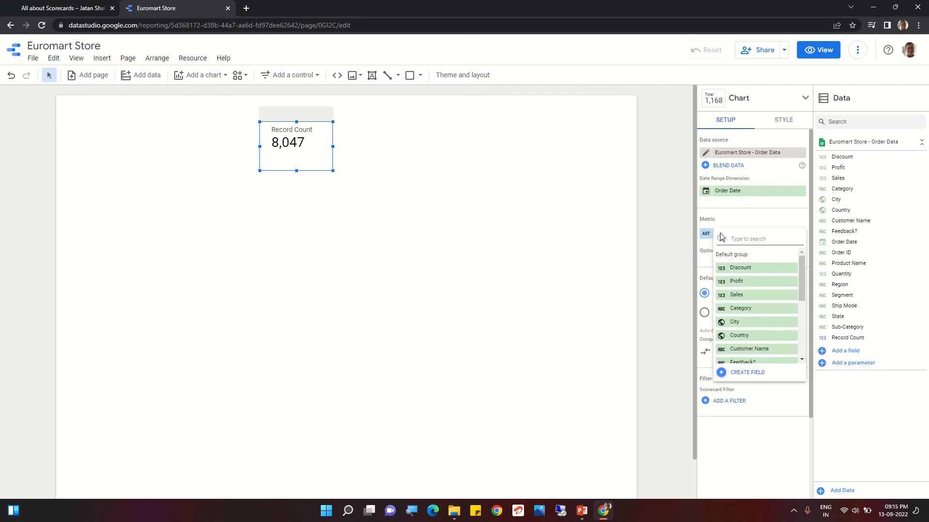
left_click(738, 295)
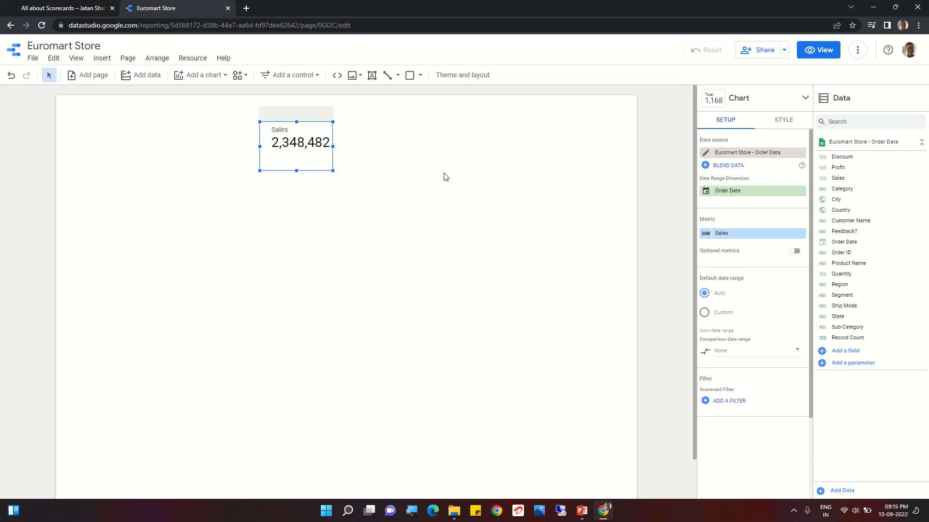
- Rename the scorecard's Sales metric to "Total Sales"
left_click(706, 234)
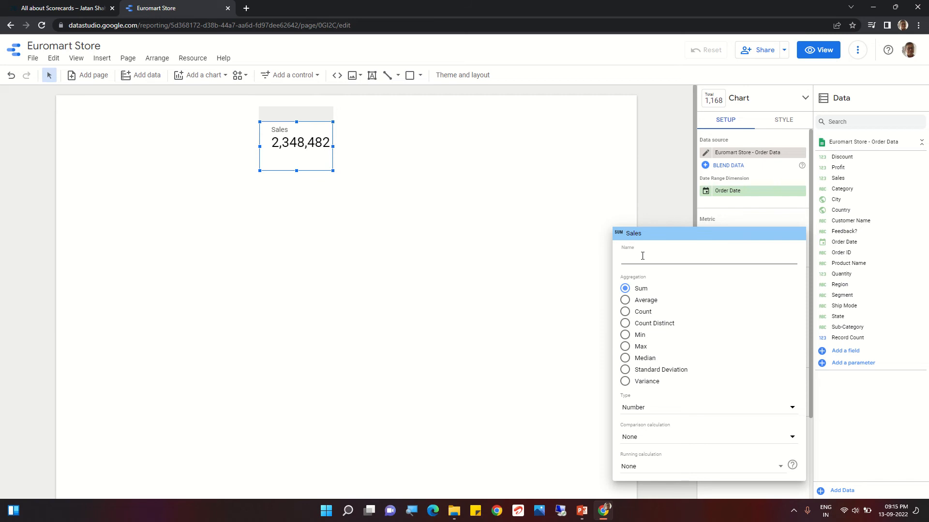
type("To")
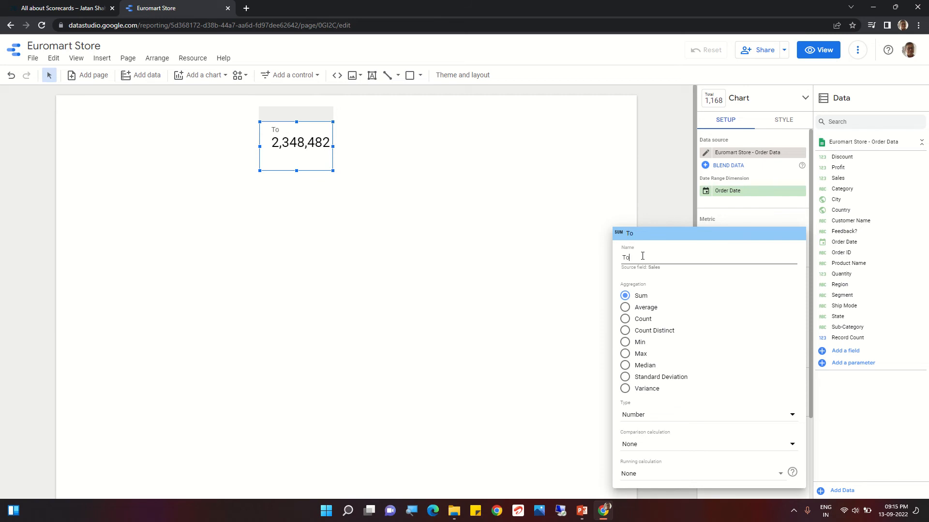
type("tal Sales")
left_click(425, 266)
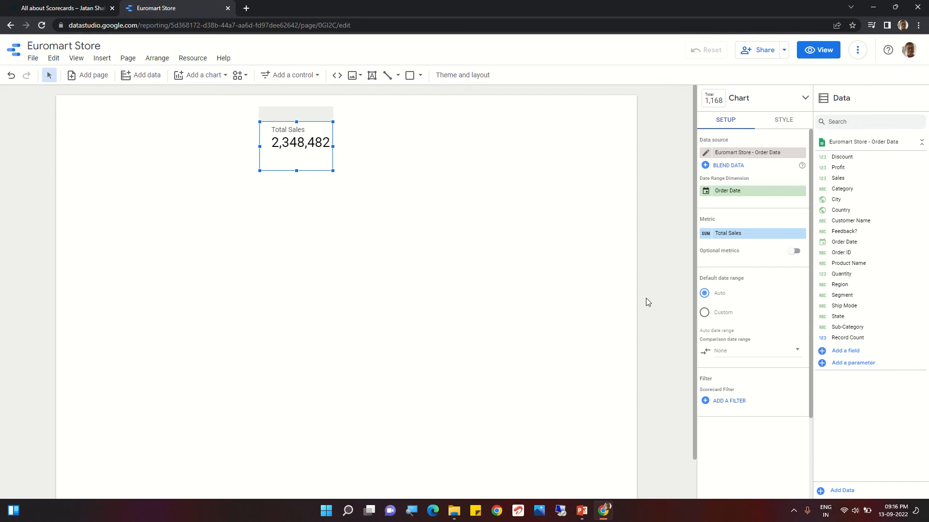
- Enable optional metrics for the Total Sales scorecard and add Profit as the optional metric
left_click(795, 251)
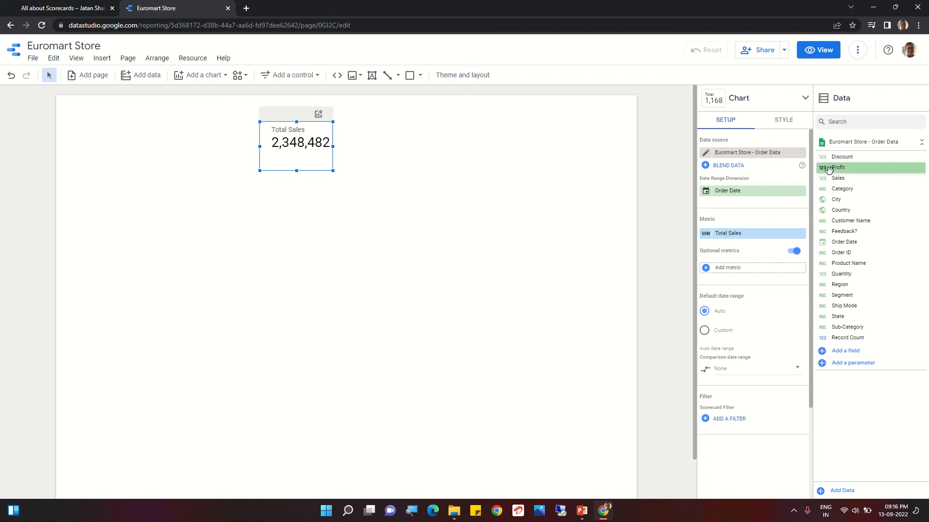
left_click_drag(829, 178, 738, 272)
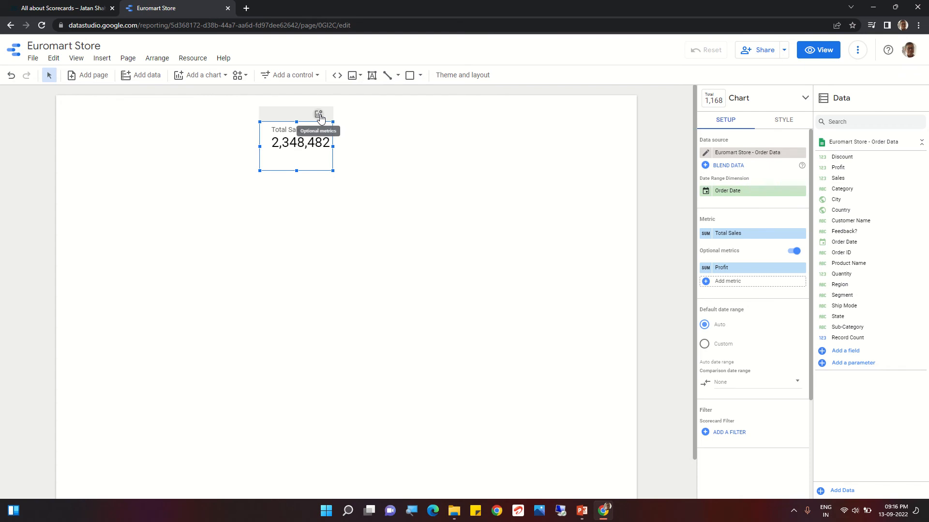
- Test the optional metrics in view mode by switching the scorecard to Profit and back to Total Sales, and return to editing
left_click(821, 53)
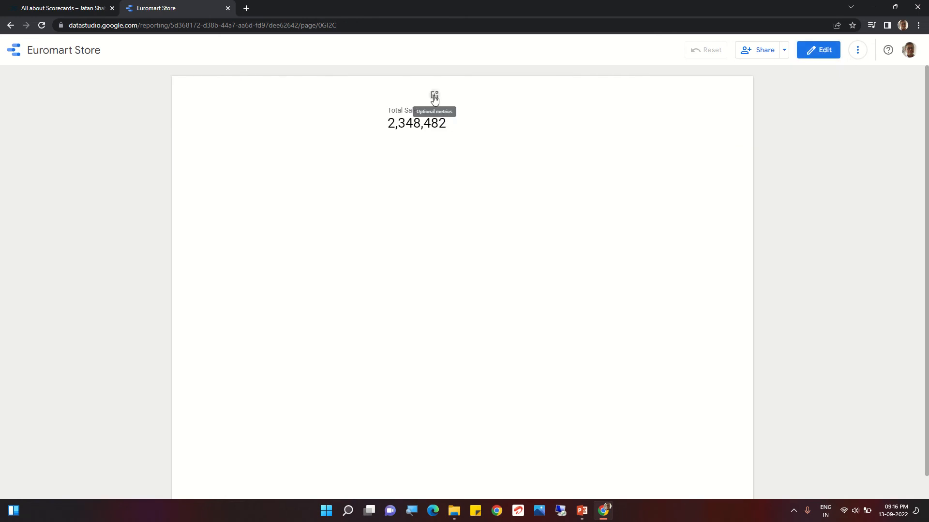
left_click(434, 98)
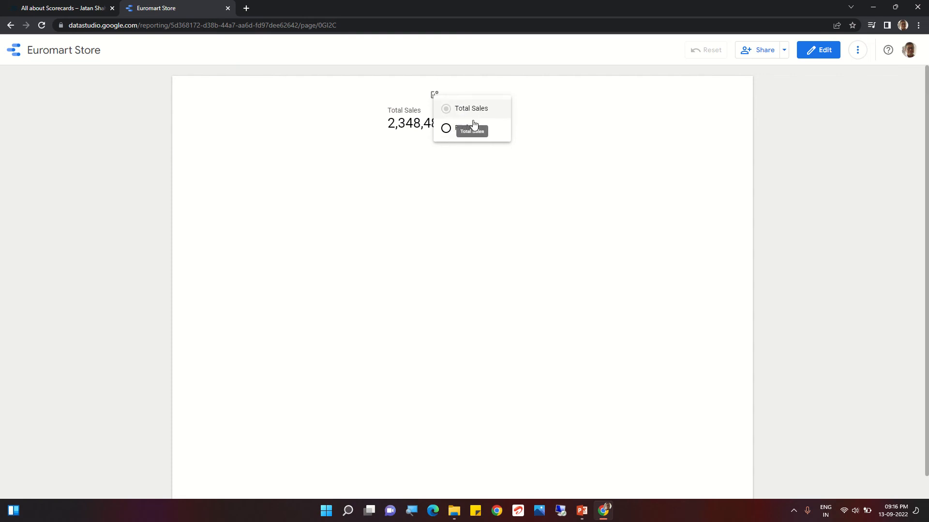
left_click(447, 129)
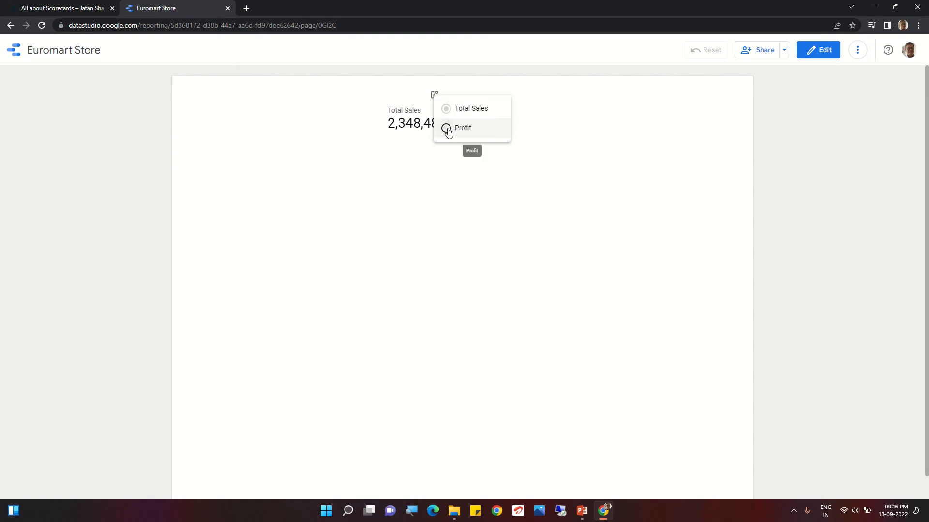
left_click(468, 196)
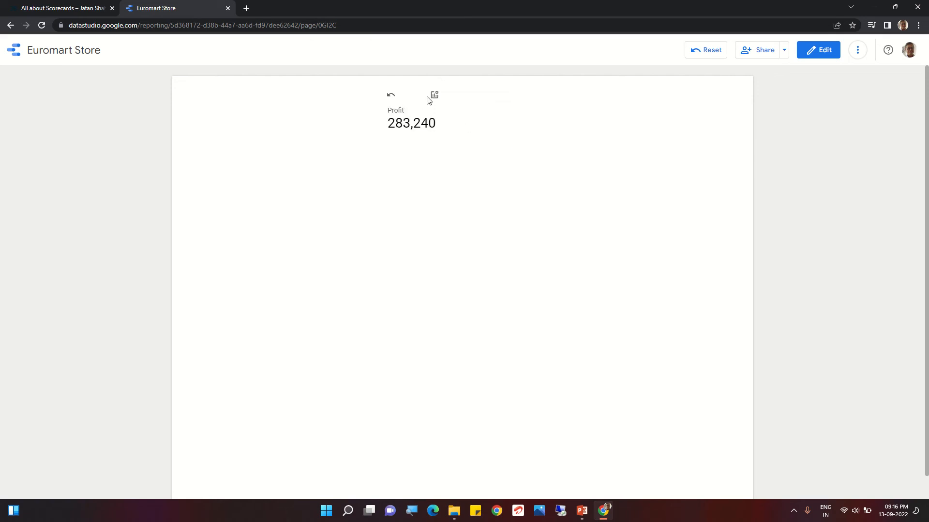
left_click(434, 95)
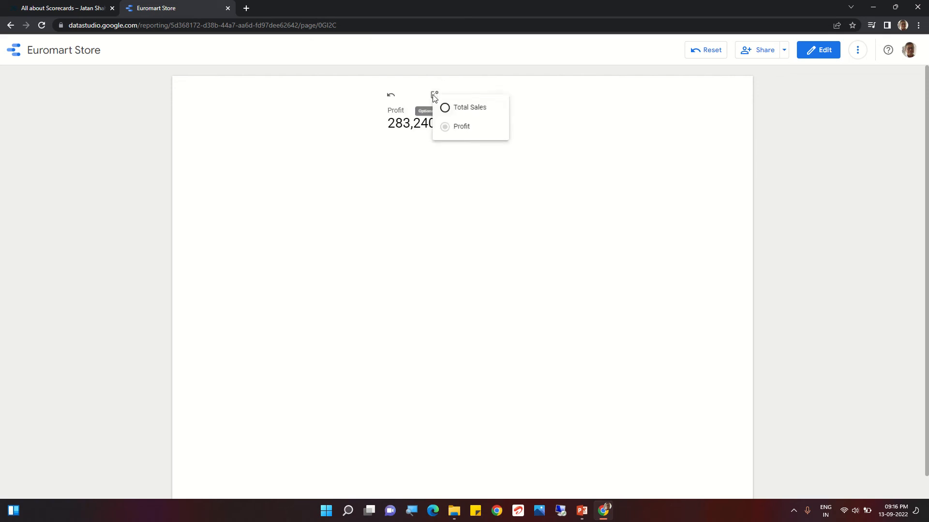
left_click(457, 110)
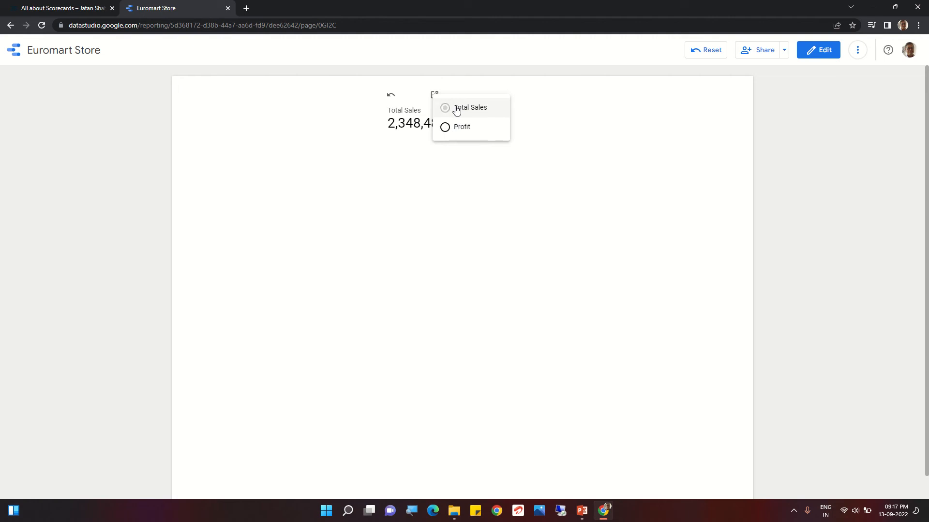
left_click(480, 163)
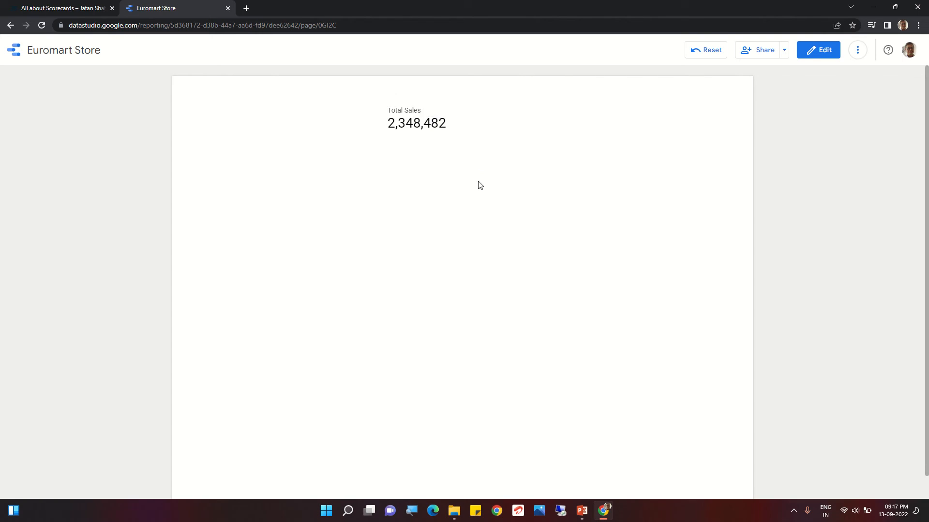
left_click(823, 53)
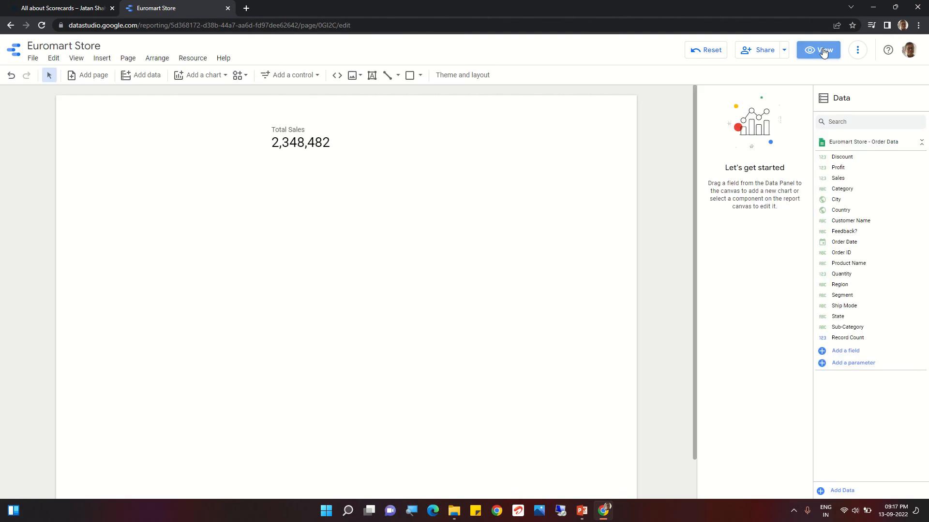
- Switch the Total Sales scorecard's default date range to Custom and open its date range picker
left_click(318, 135)
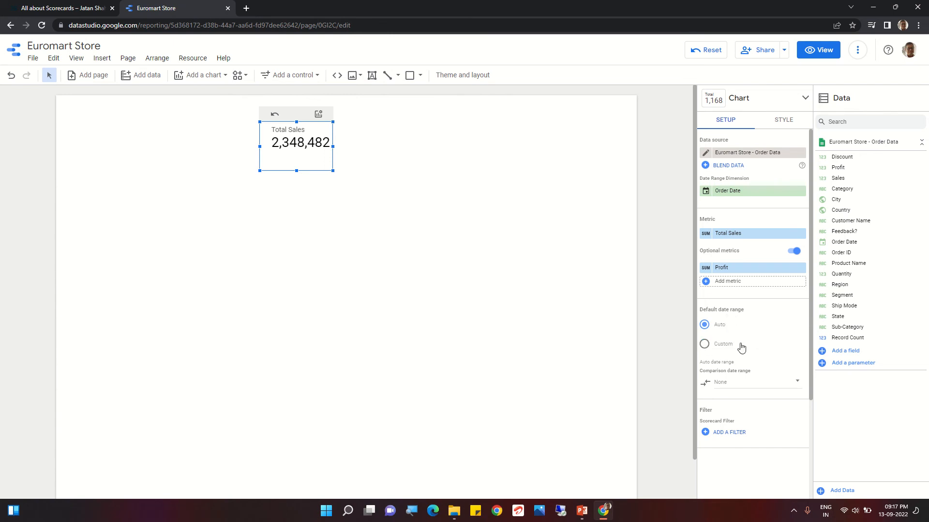
left_click(704, 344)
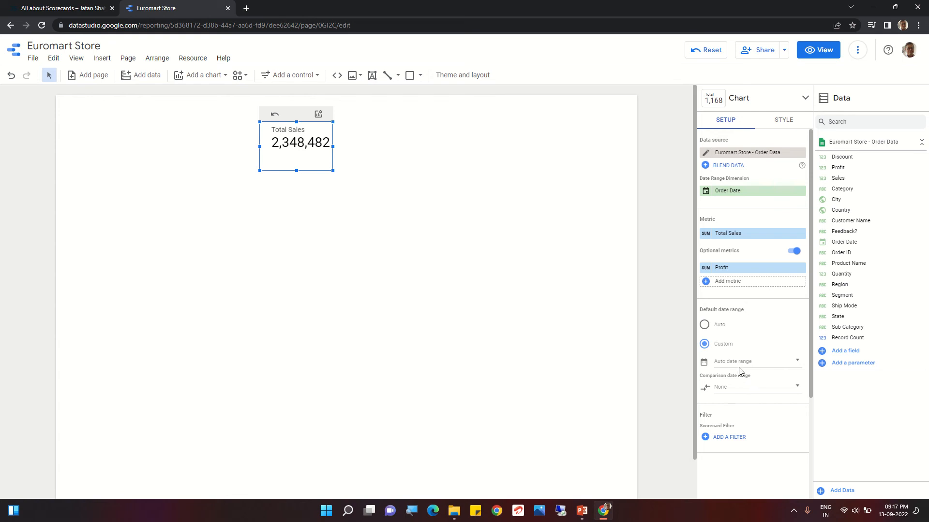
left_click(737, 366)
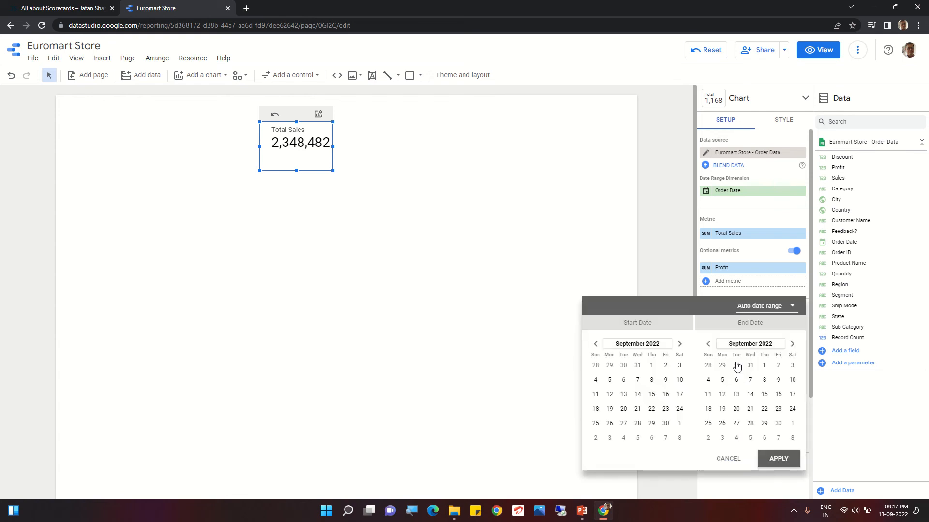
- Set the start date of the scorecard's custom date range to 1 January 2014
left_click(651, 344)
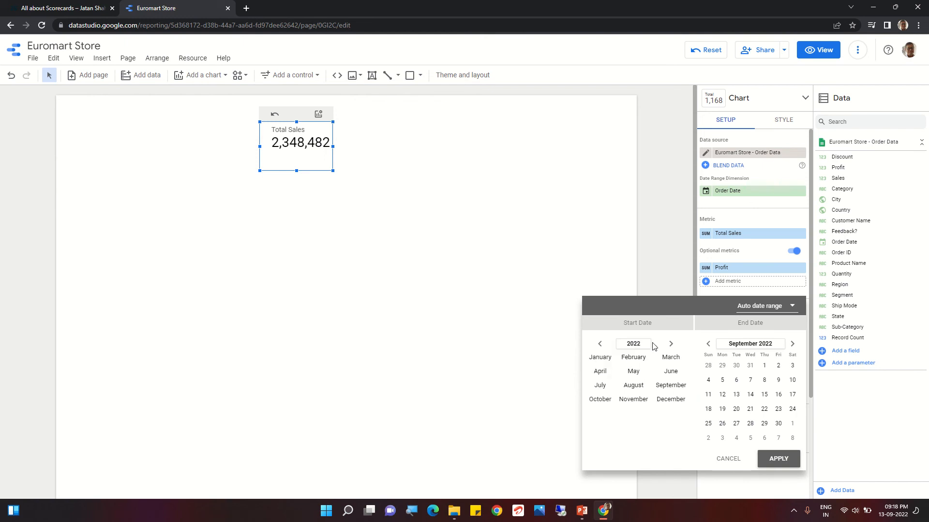
left_click(643, 347)
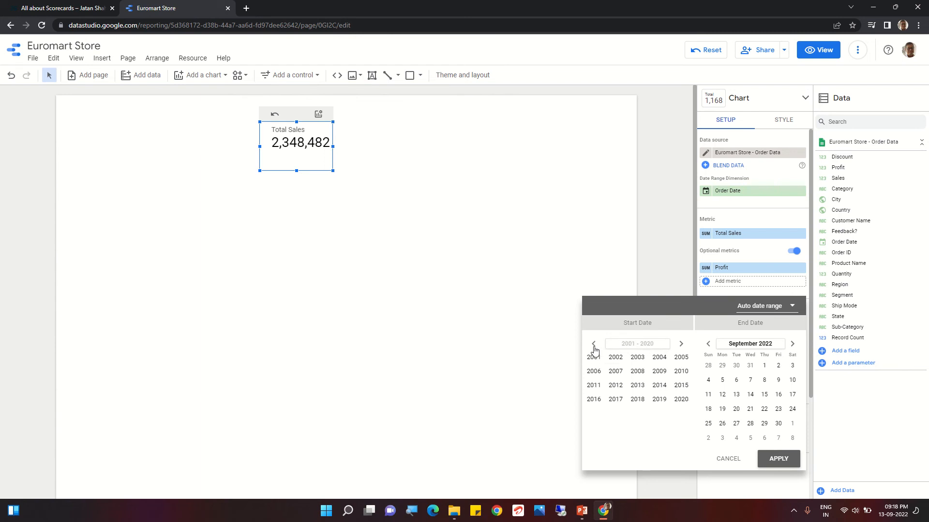
left_click(660, 387)
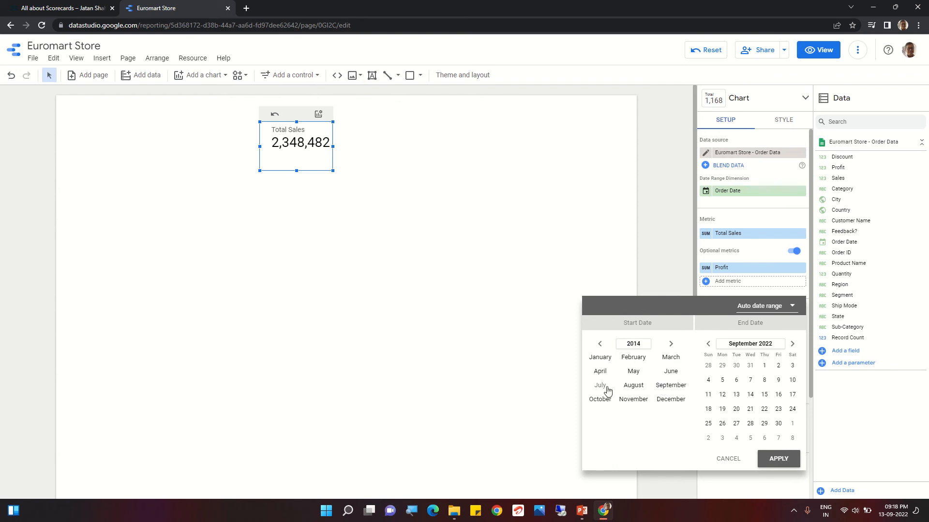
left_click(600, 357)
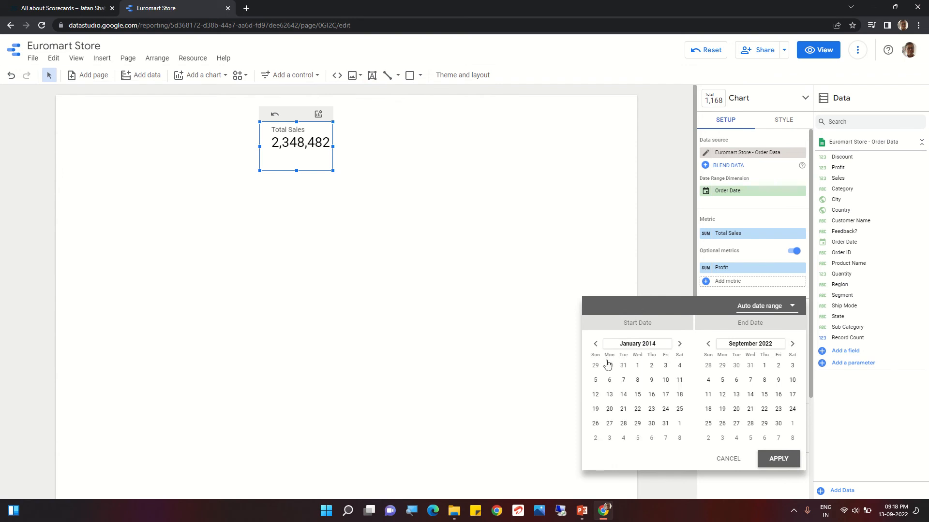
left_click(637, 367)
- Set the end date of the scorecard's custom date range to 31 December 2014
left_click(739, 344)
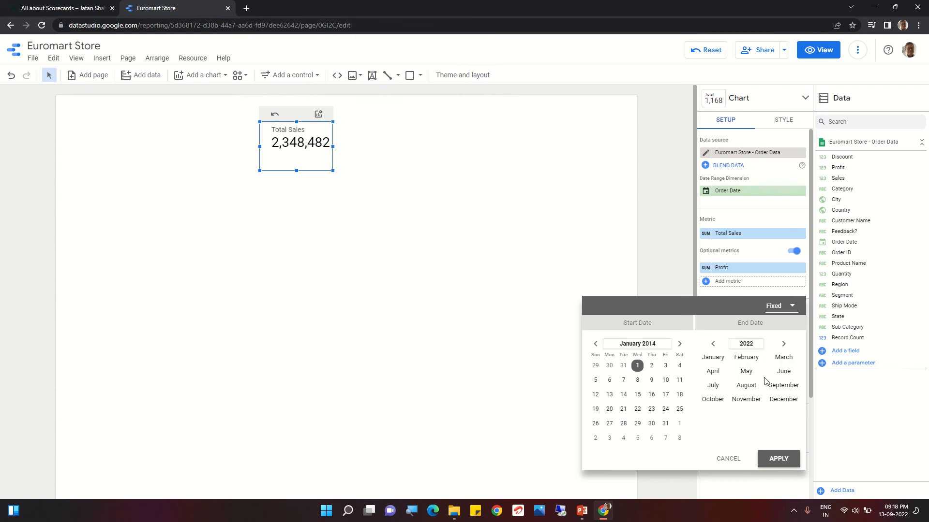
left_click(747, 344)
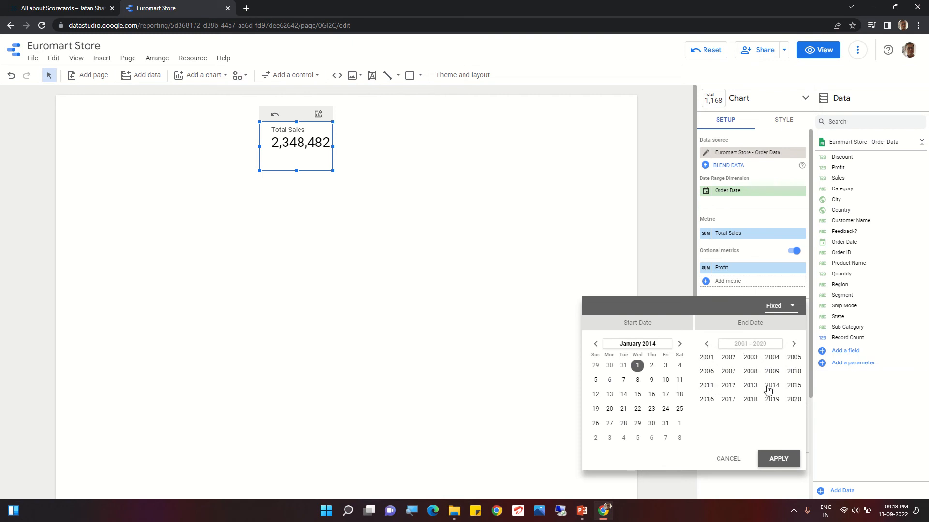
left_click(772, 386)
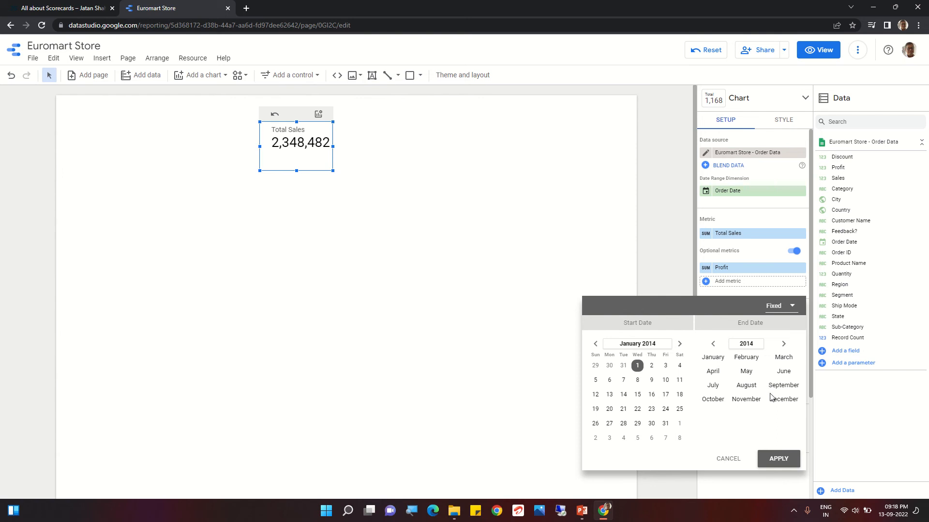
left_click(784, 401)
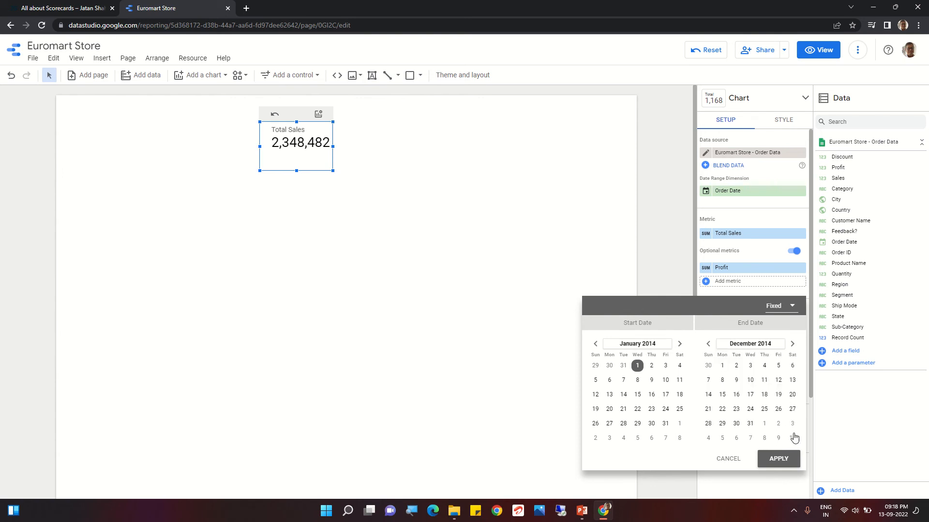
left_click(750, 424)
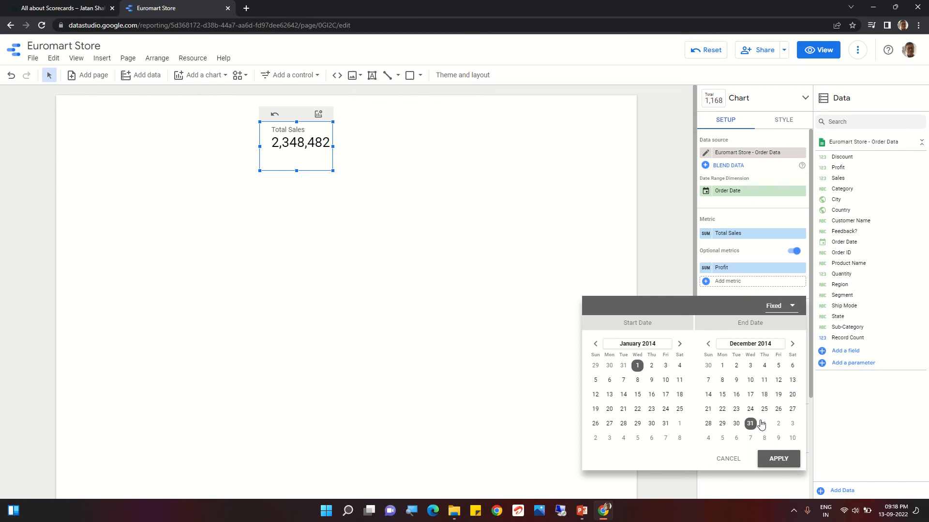
- Look through the preset date ranges and choose Last year for the scorecard's custom range
left_click(792, 308)
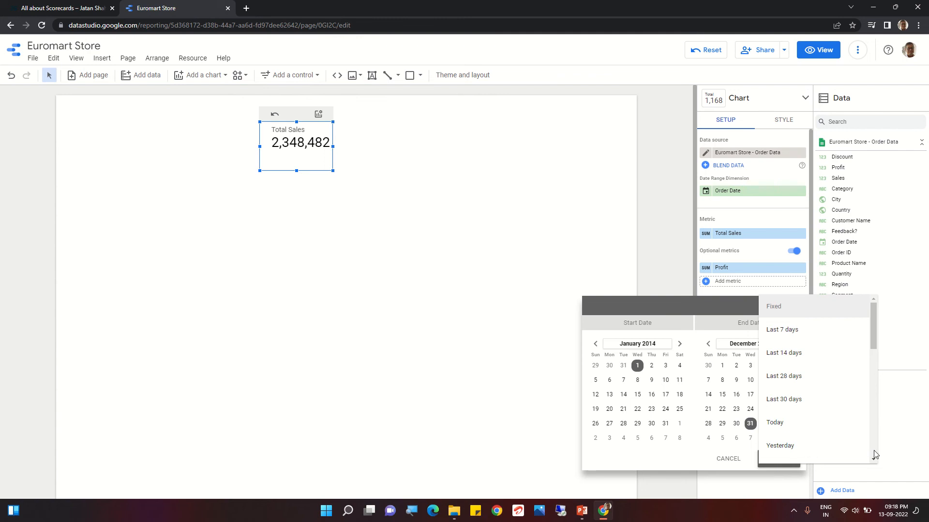
left_click_drag(873, 462, 874, 462)
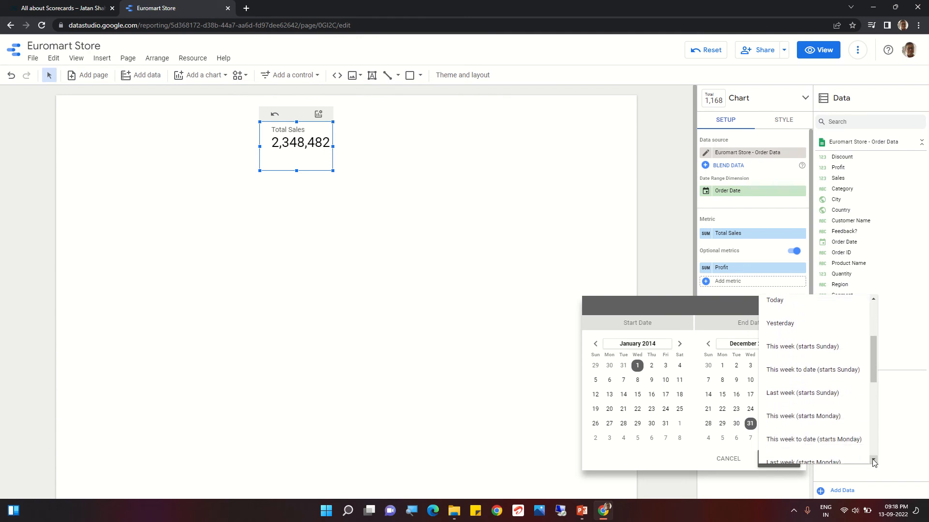
left_click_drag(873, 463, 873, 462)
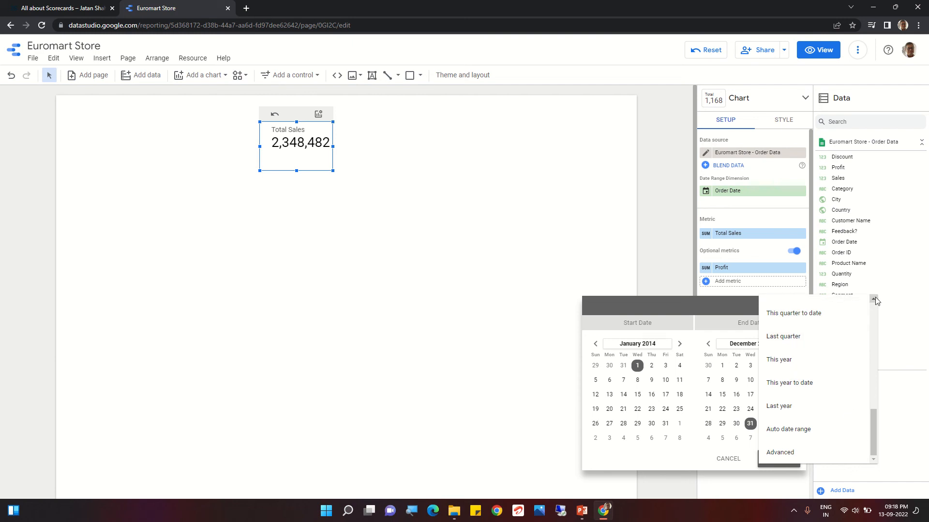
left_click_drag(874, 298, 875, 298)
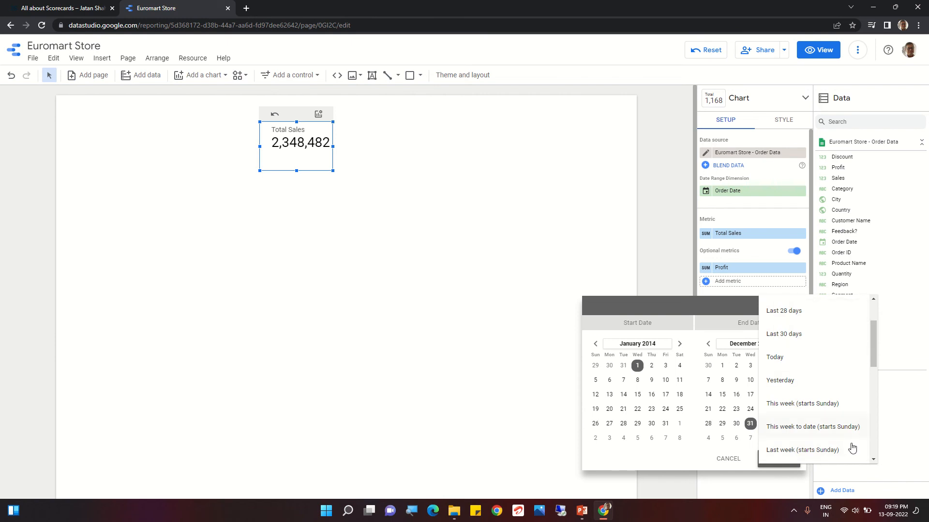
left_click_drag(873, 460, 873, 461)
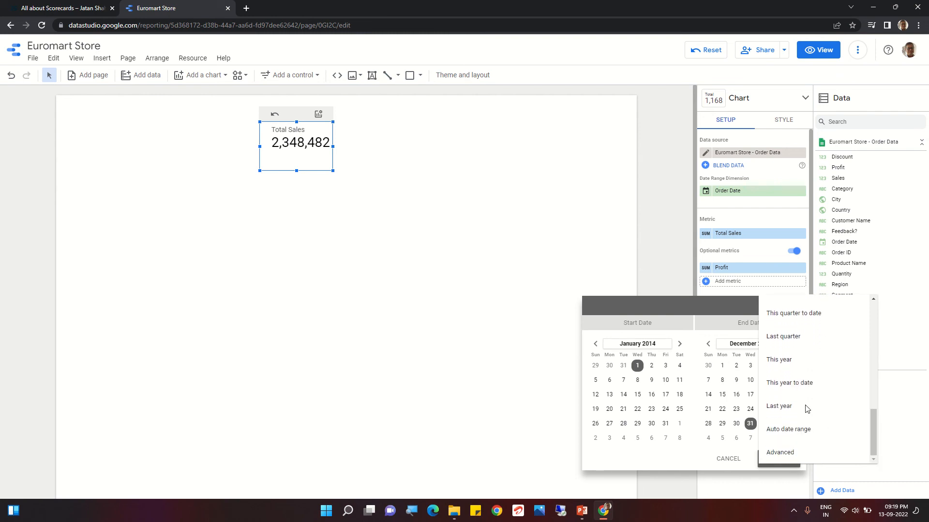
left_click(791, 409)
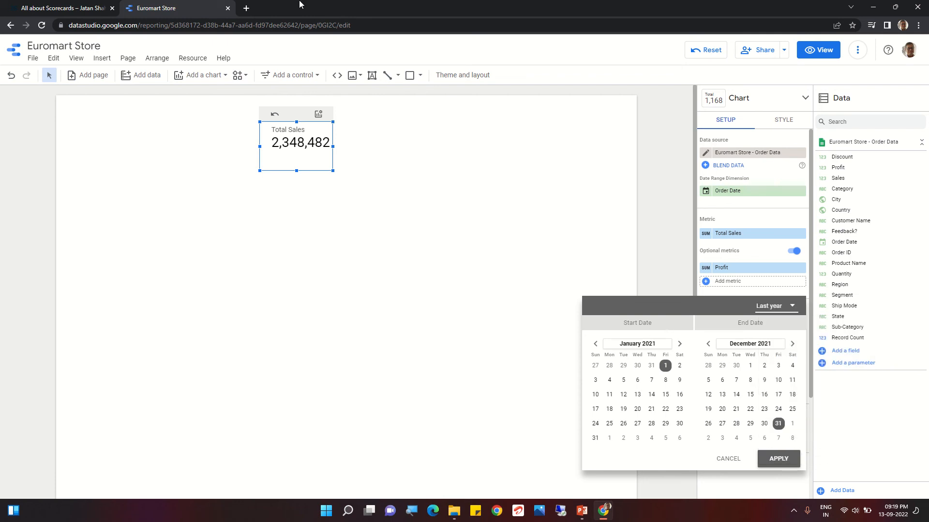
mouse_move(365, 13)
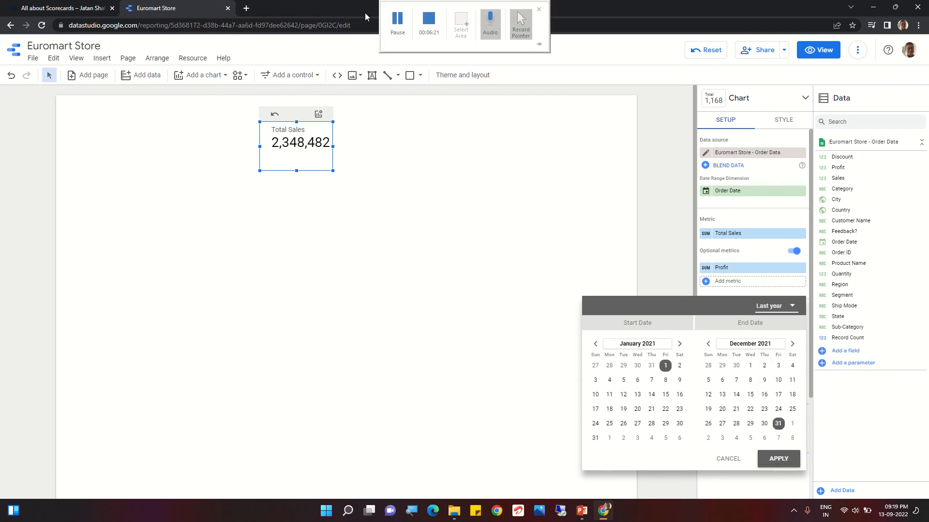
left_click(390, 19)
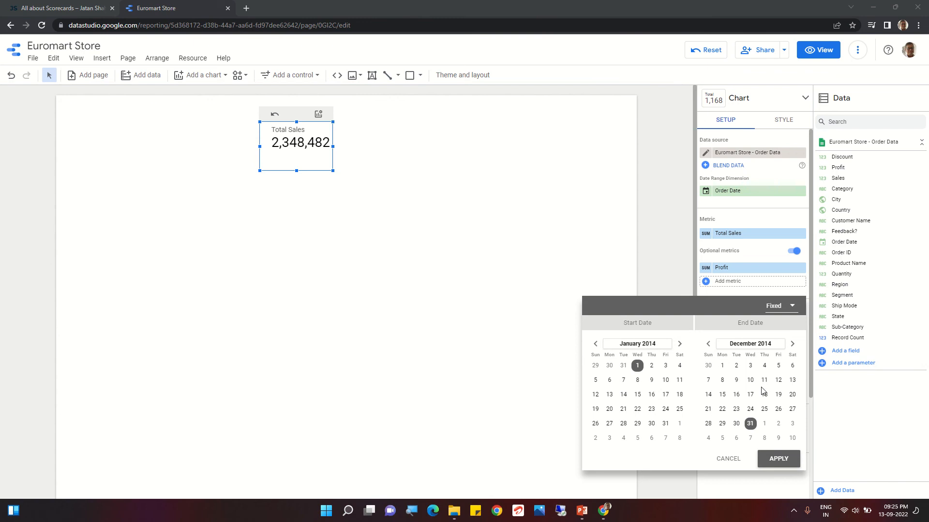
- Apply the 1 January to 31 December 2014 date range to the scorecard and set its comparison date range to Previous year
left_click(785, 459)
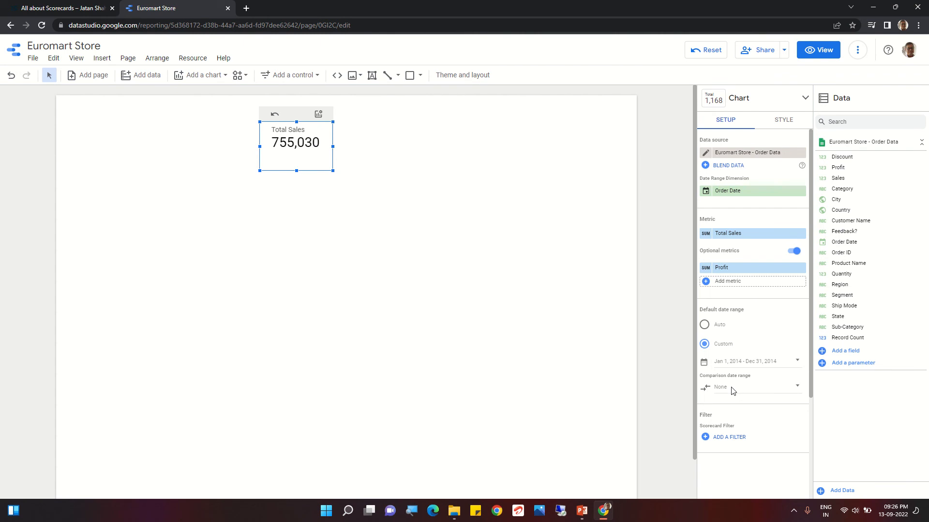
left_click(753, 388)
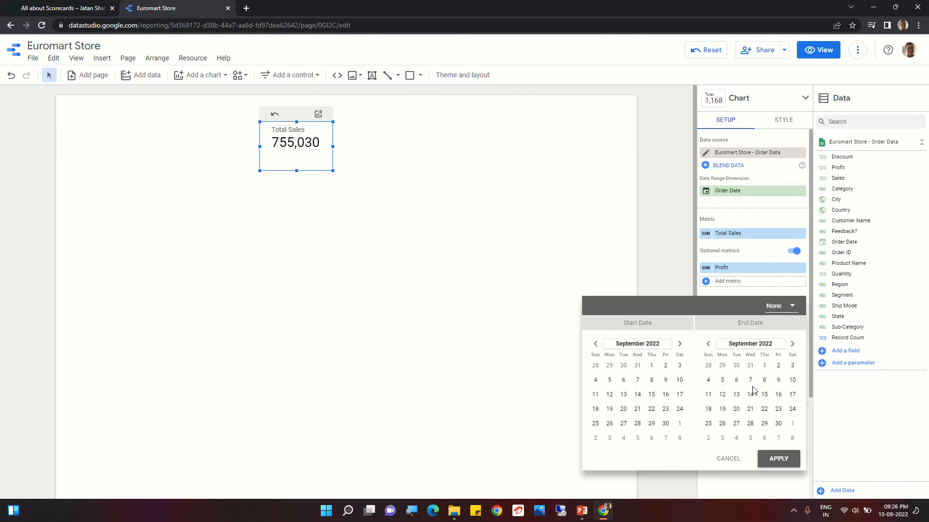
left_click(791, 306)
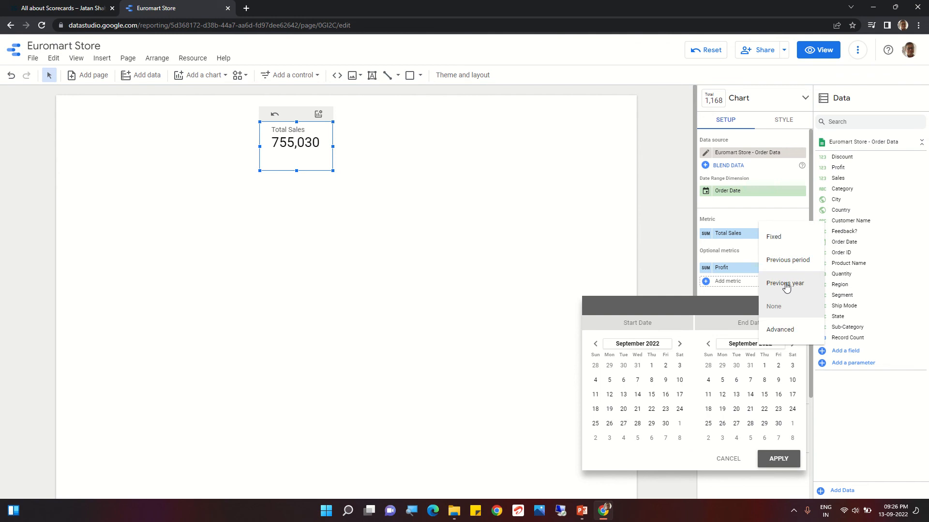
left_click(786, 285)
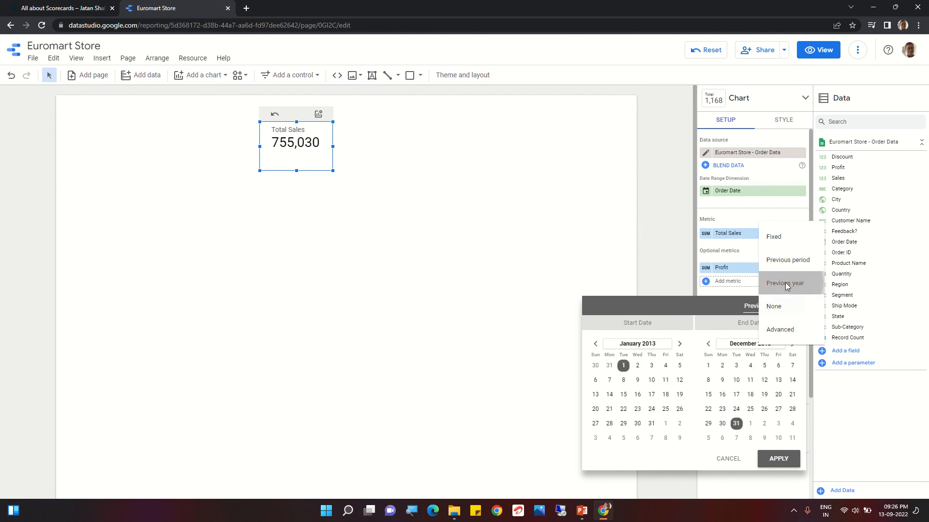
left_click(781, 457)
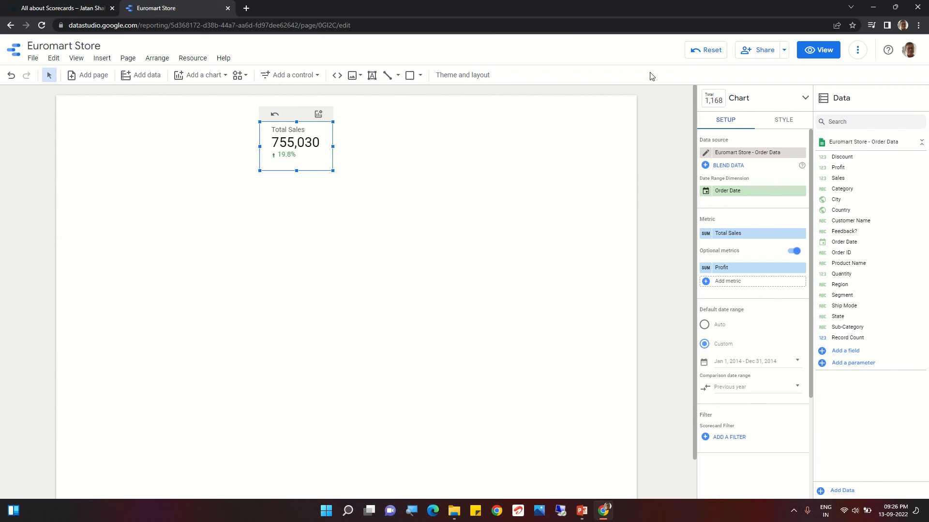
- Preview the report in view mode and switch the scorecard to its optional metric, Profit
left_click(824, 56)
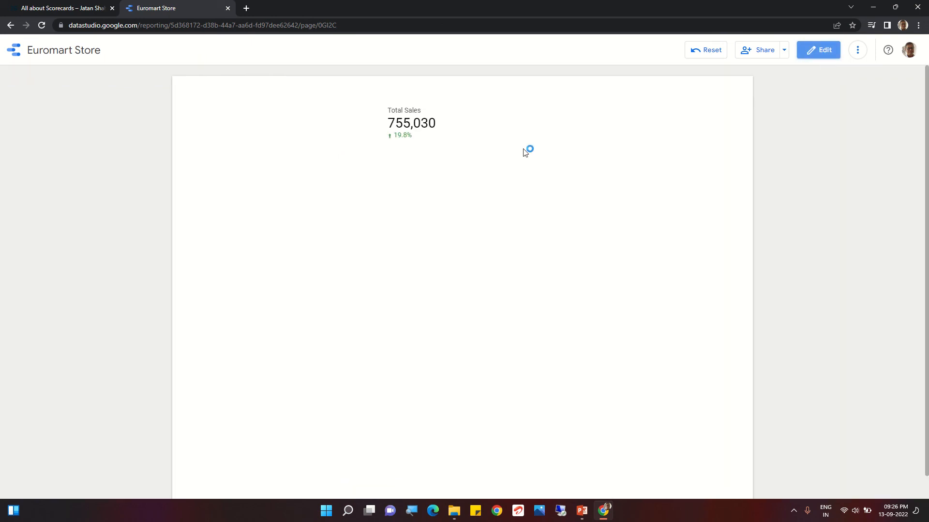
mouse_move(429, 95)
left_click(434, 97)
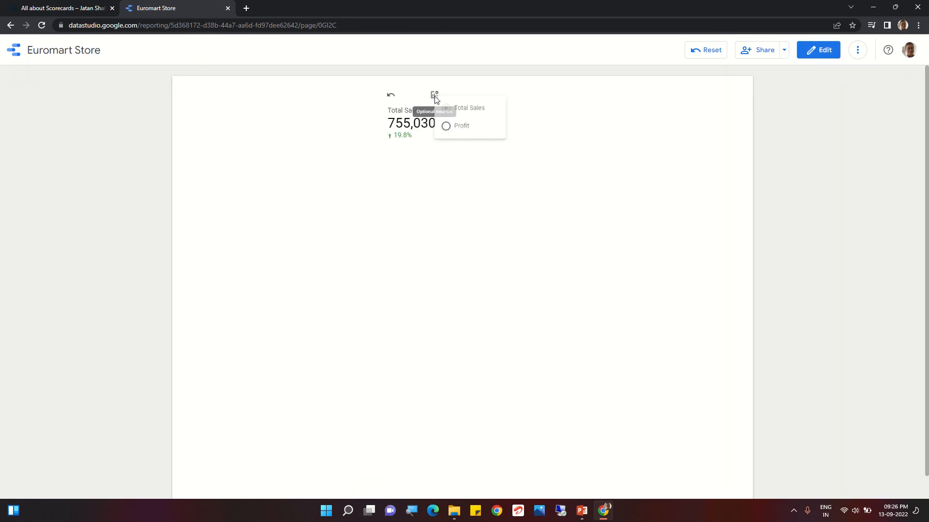
left_click(440, 207)
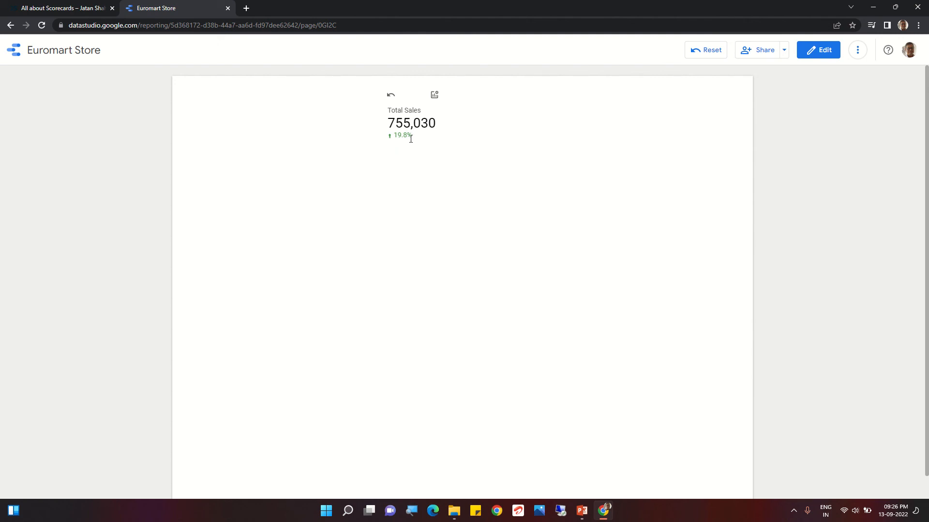
left_click(435, 95)
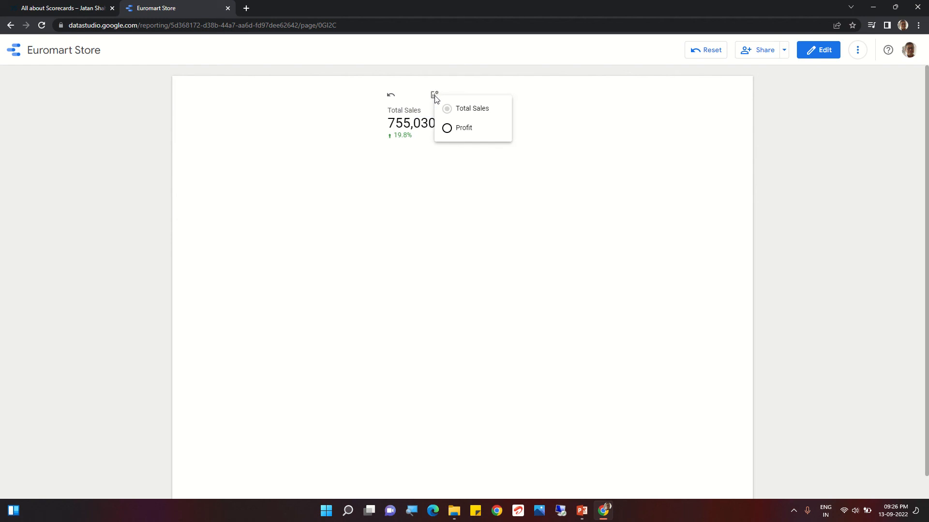
left_click(447, 128)
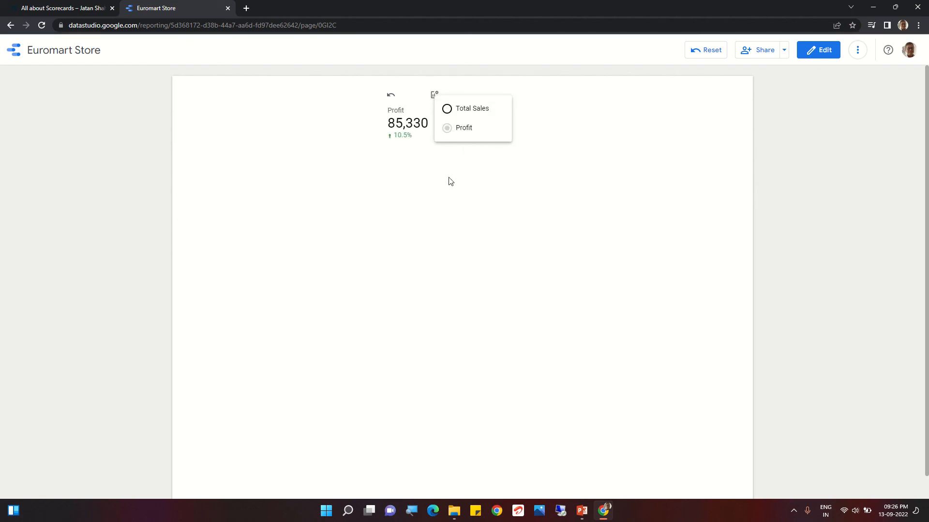
left_click(447, 164)
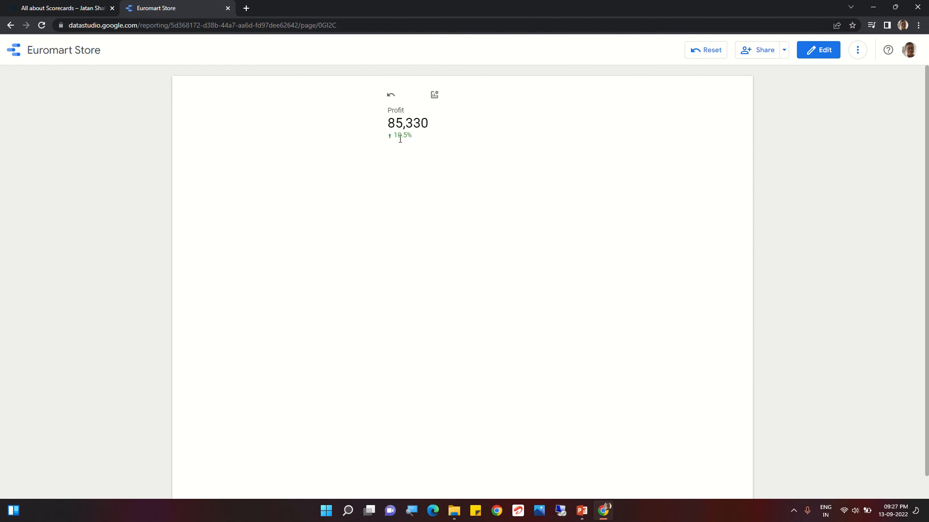
- Switch the previewed scorecard back to Total Sales and return the report to edit mode
left_click(434, 97)
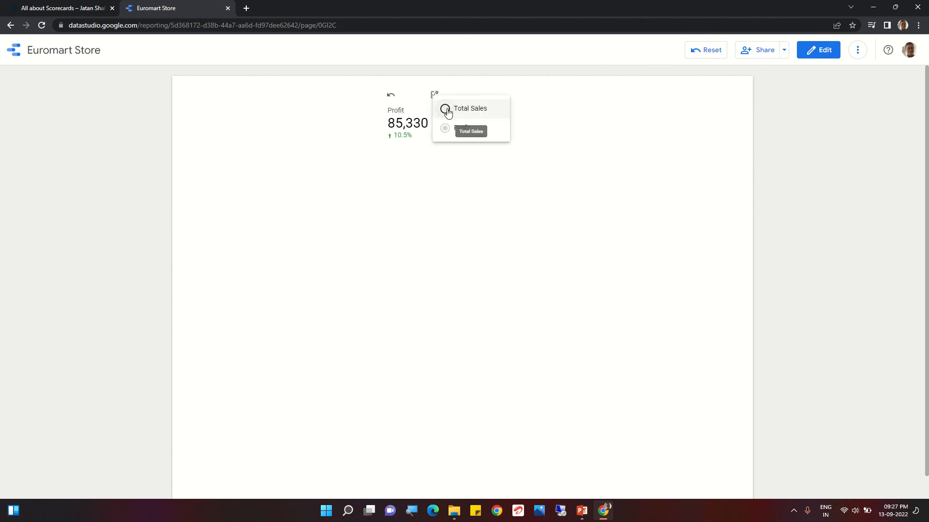
left_click(446, 109)
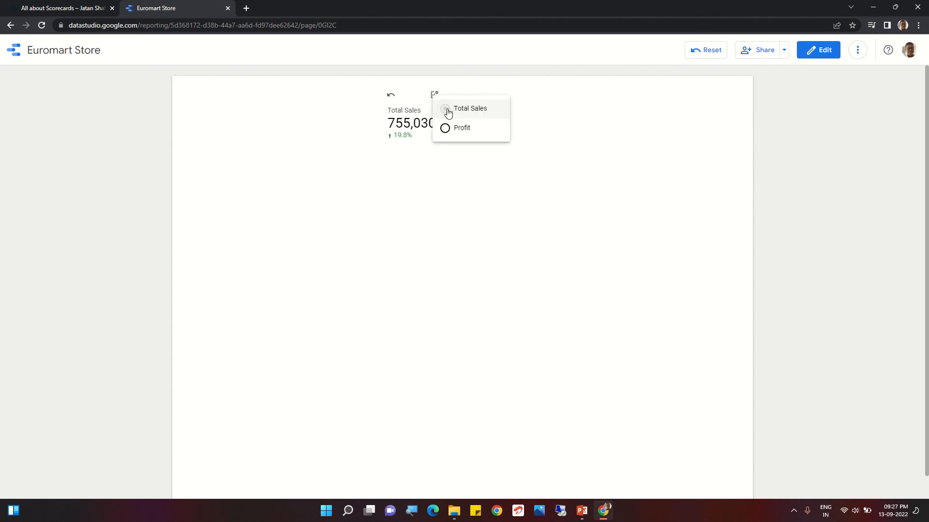
left_click(493, 193)
left_click(821, 50)
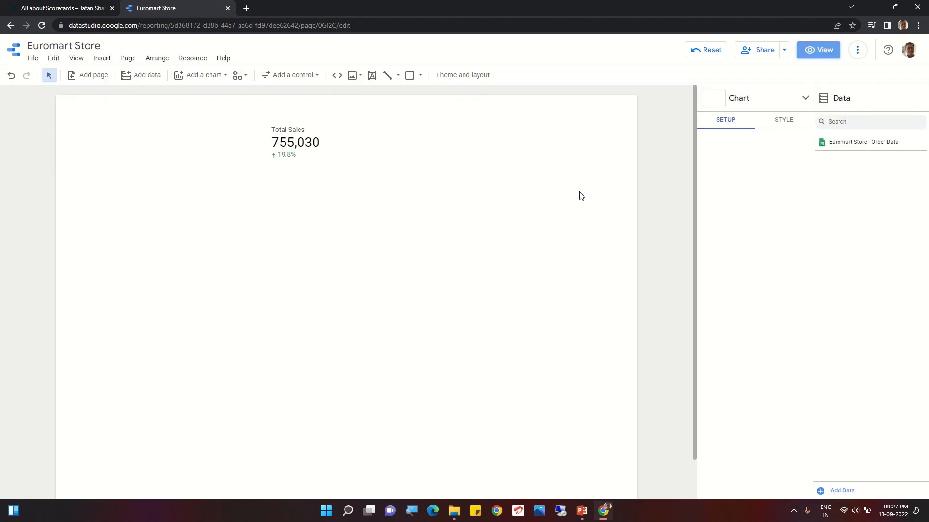
- Select the Total Sales scorecard on the canvas and open its style settings
left_click(288, 146)
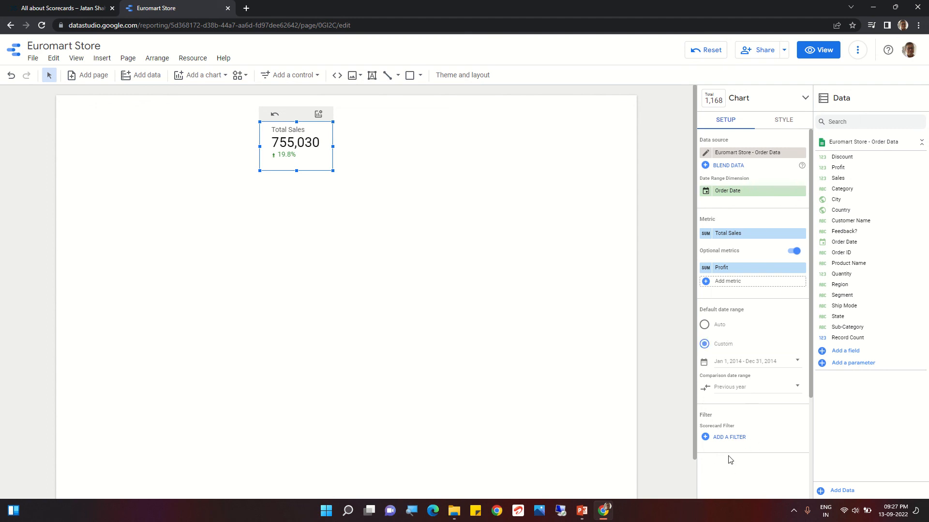
left_click(781, 126)
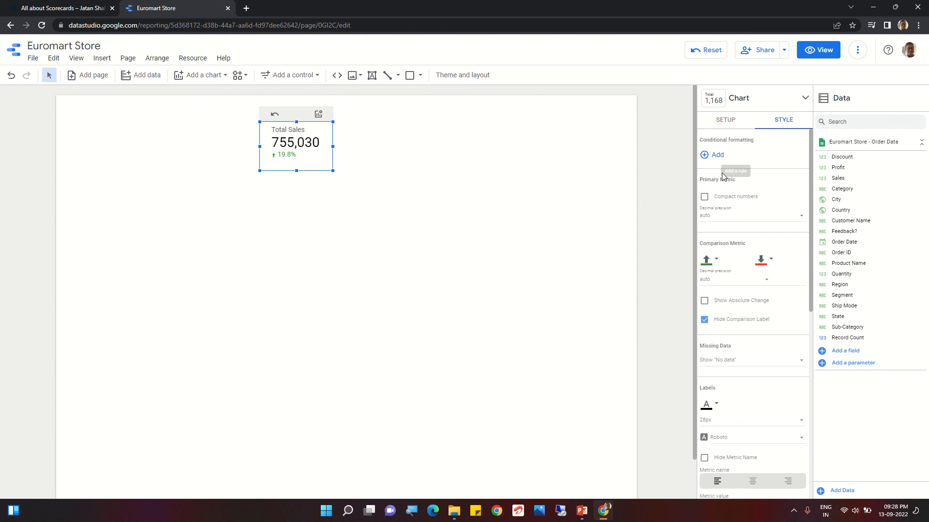
- Try compact numbers with a decimal precision of 0 for the scorecard's primary metric
left_click(705, 198)
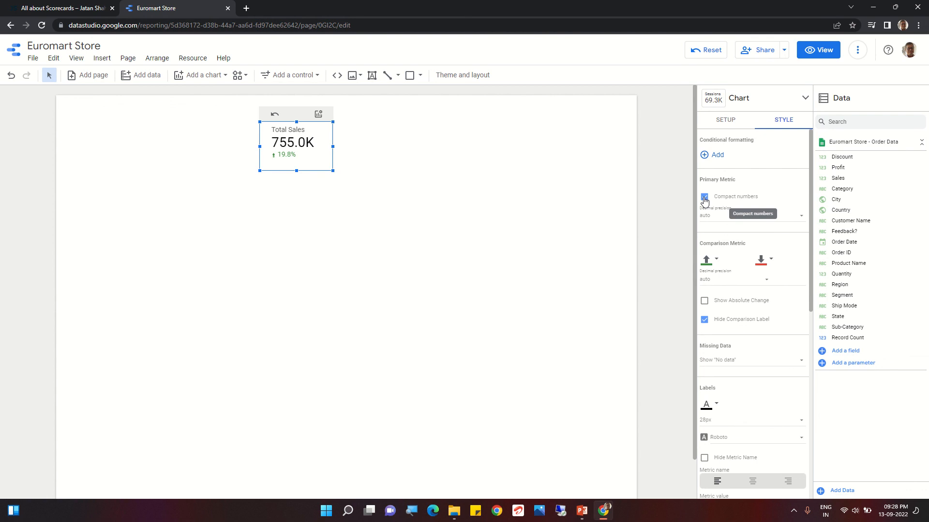
left_click(704, 198)
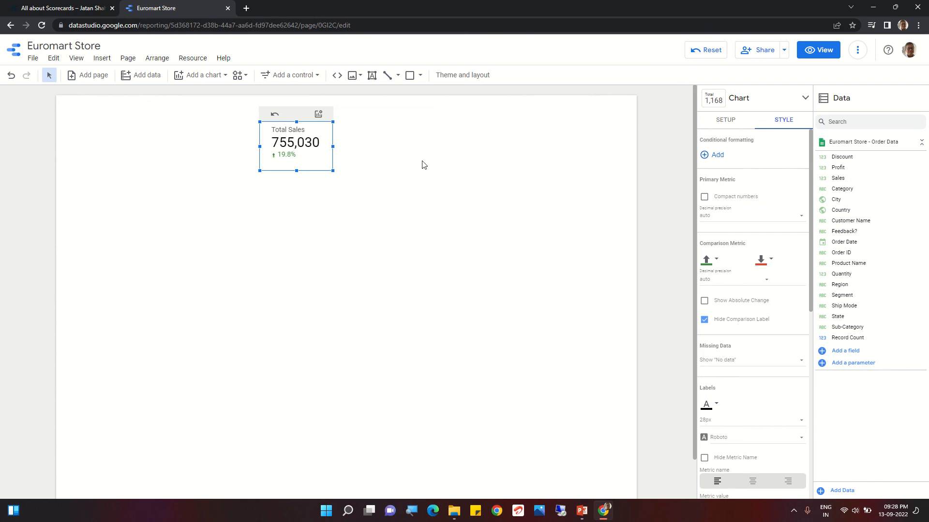
left_click(705, 197)
left_click(720, 218)
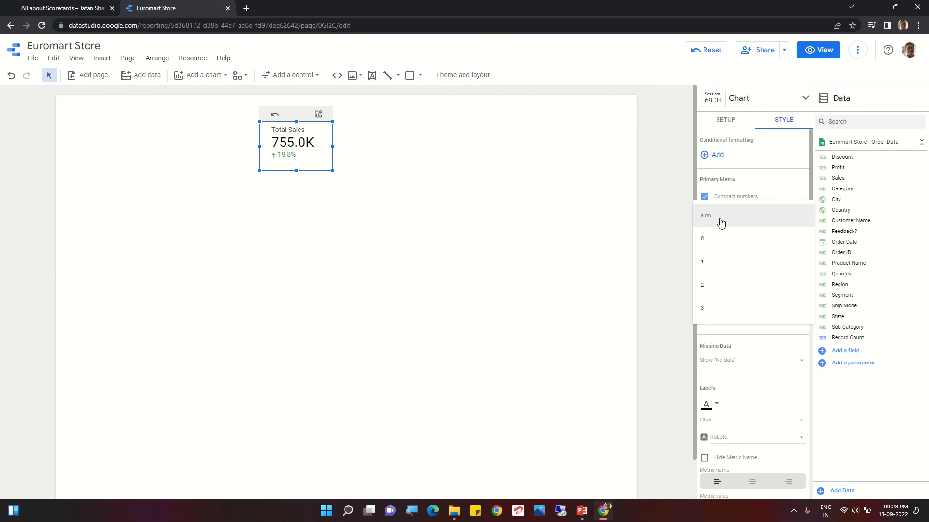
left_click(710, 240)
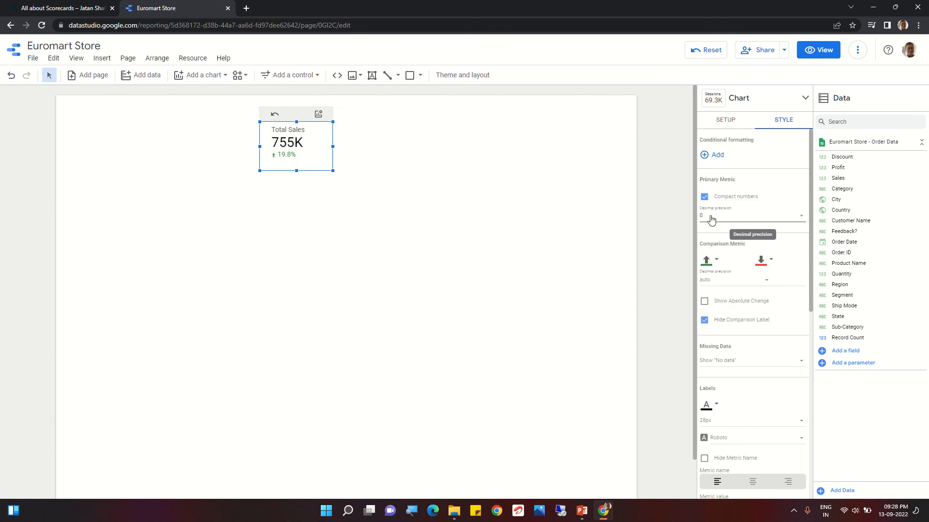
- Restore the primary metric's decimal precision to auto and turn compact numbers off
left_click(710, 219)
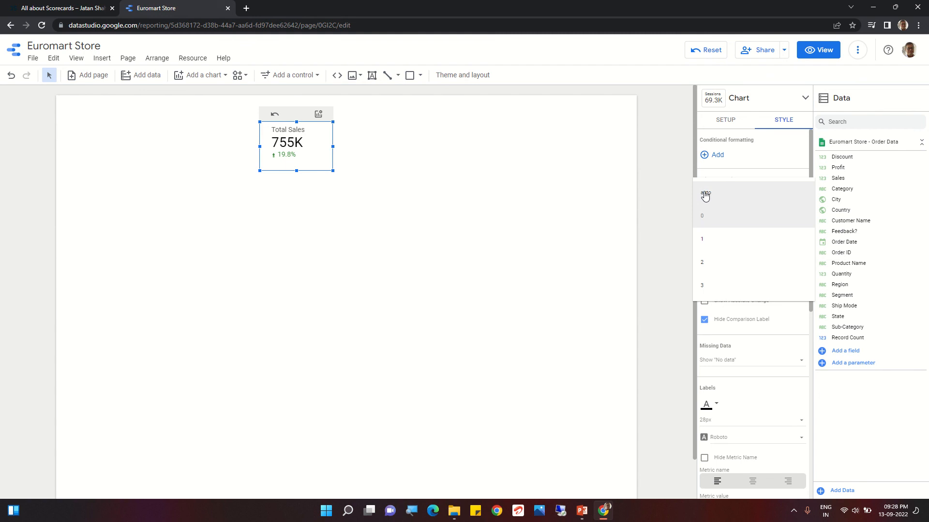
left_click(705, 194)
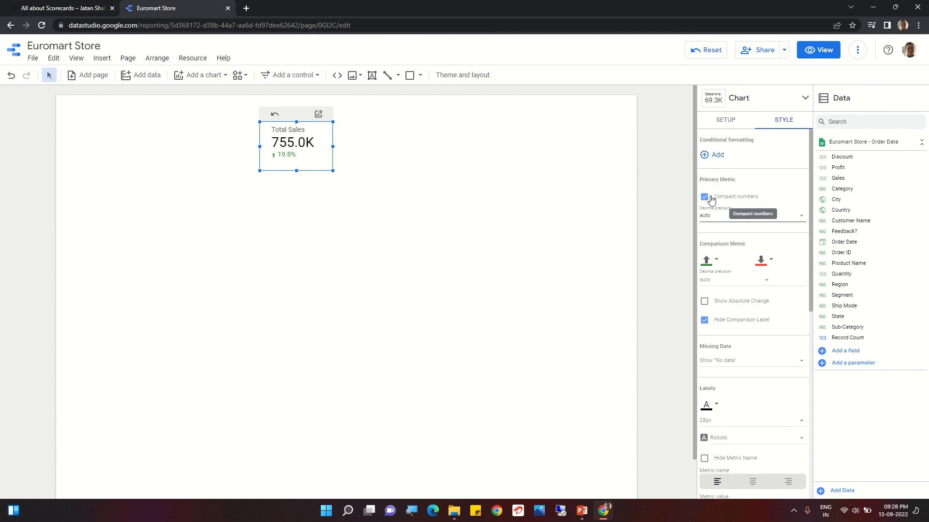
left_click(704, 197)
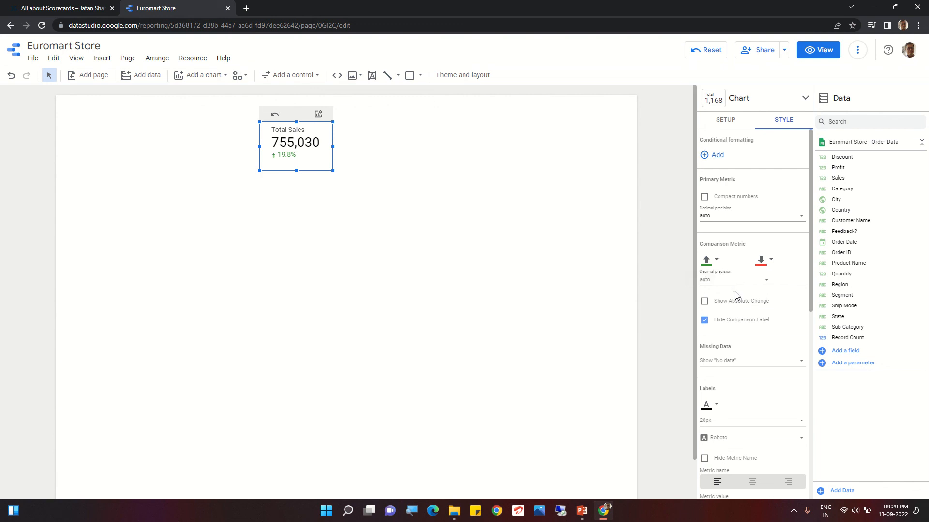
- Show the comparison metric as an absolute change, and briefly display its comparison label before hiding it again
left_click(704, 302)
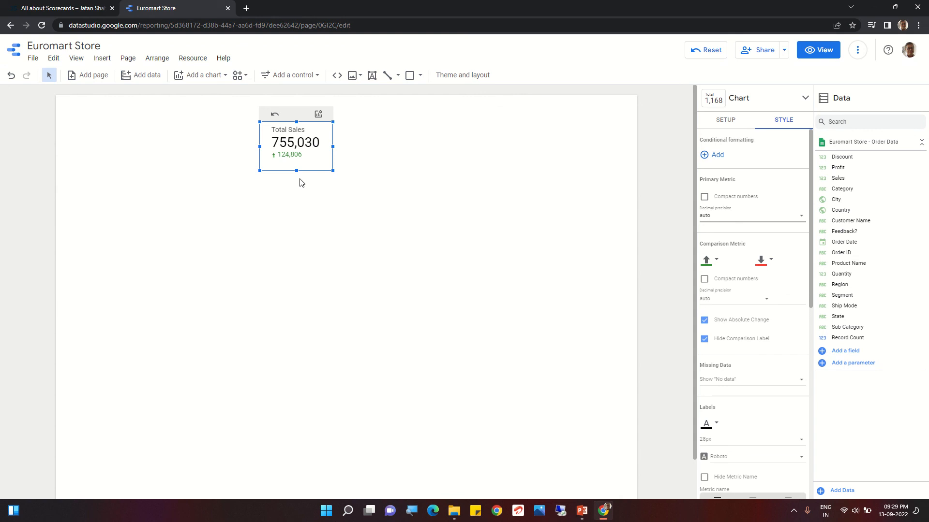
left_click(706, 341)
left_click(704, 339)
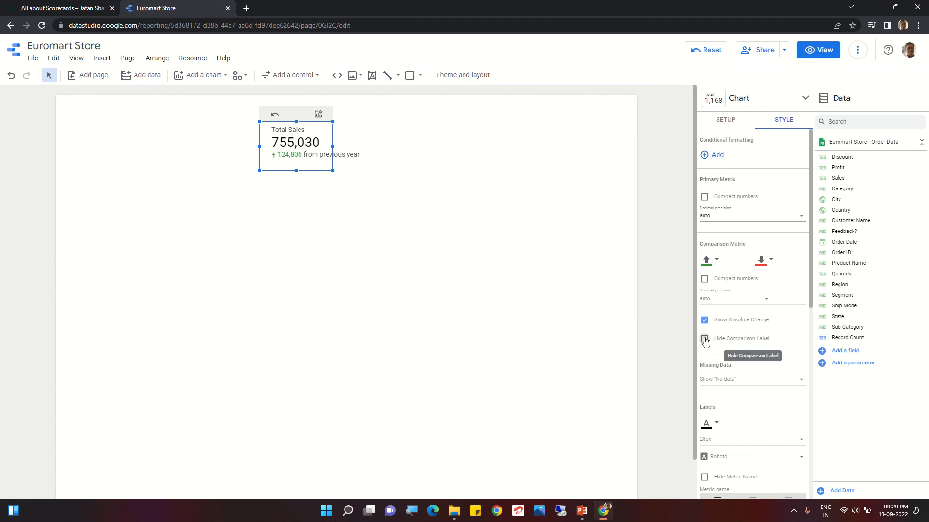
- Examine the scorecard's display options for missing data, then close them and deselect the scorecard
left_click(733, 382)
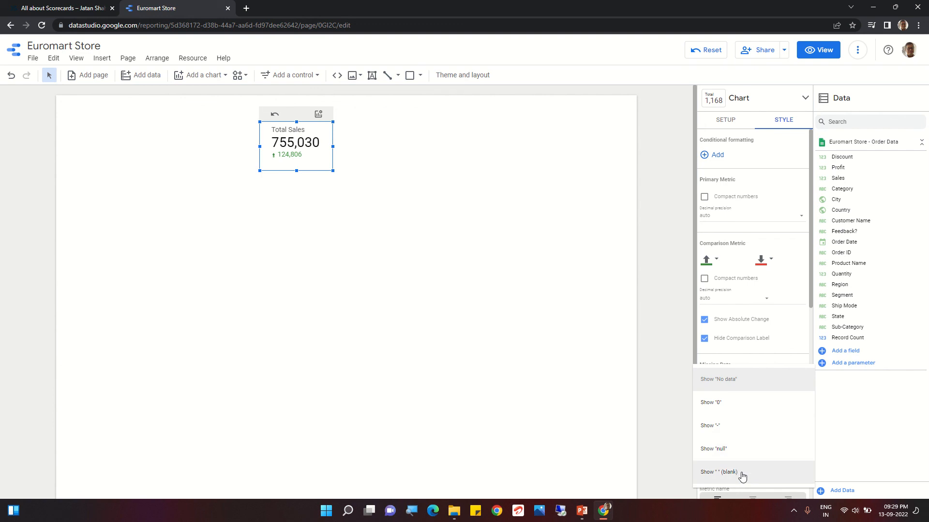
left_click(641, 393)
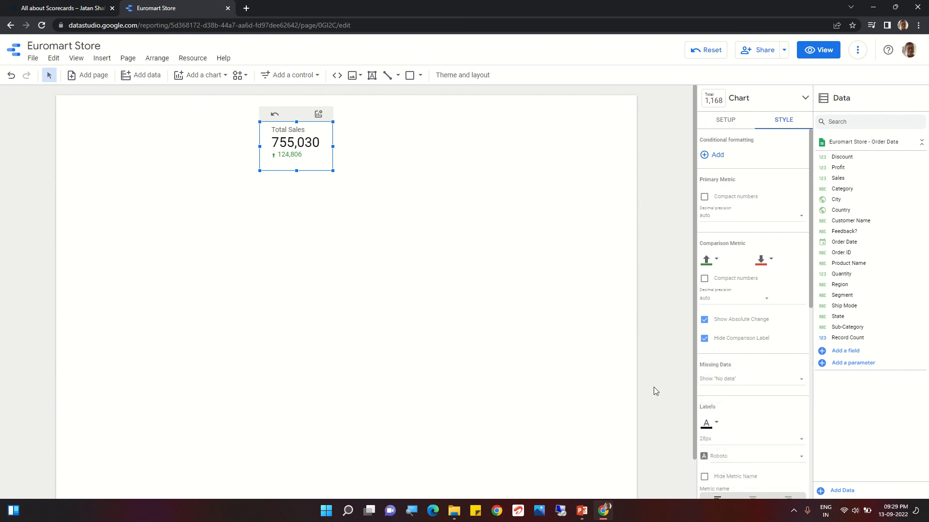
left_click(667, 426)
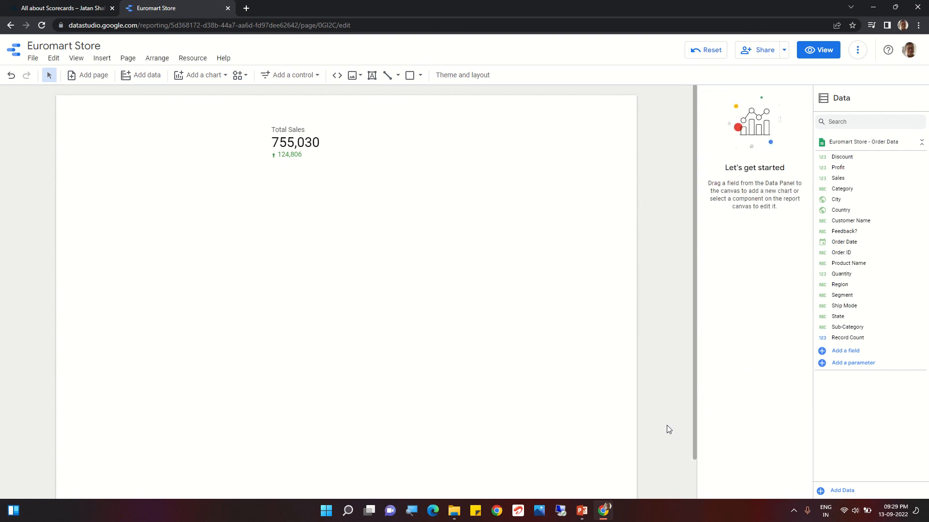
- Set the label font color of the Total Sales scorecard to the dark orange in the palette's top row of hues
left_click(310, 162)
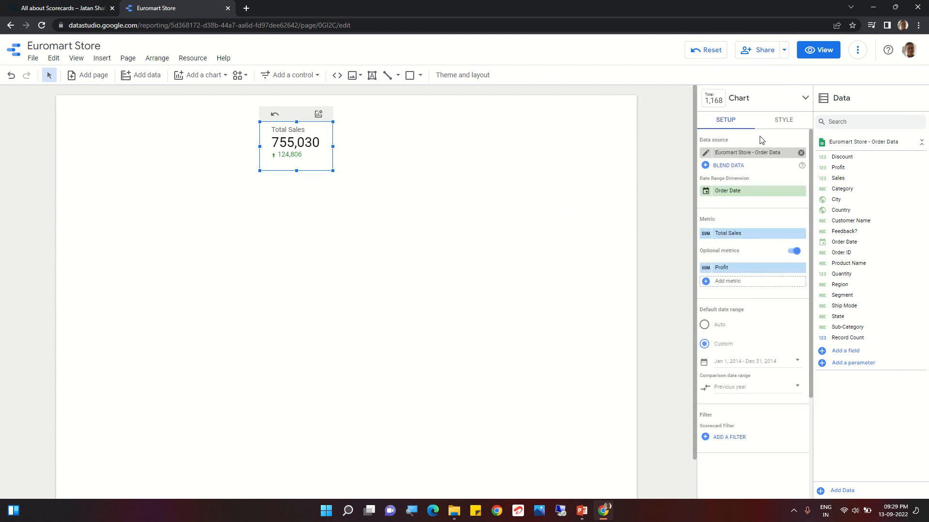
left_click(783, 120)
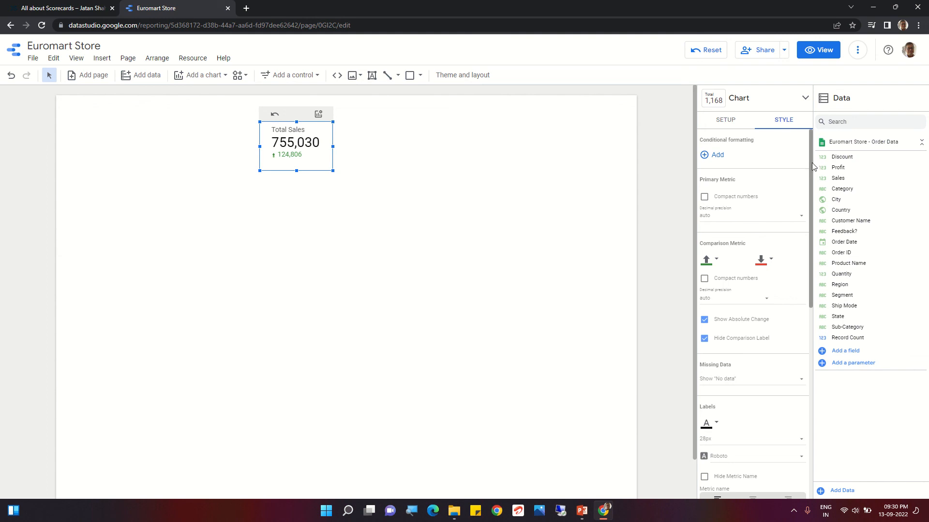
left_click_drag(811, 163, 834, 262)
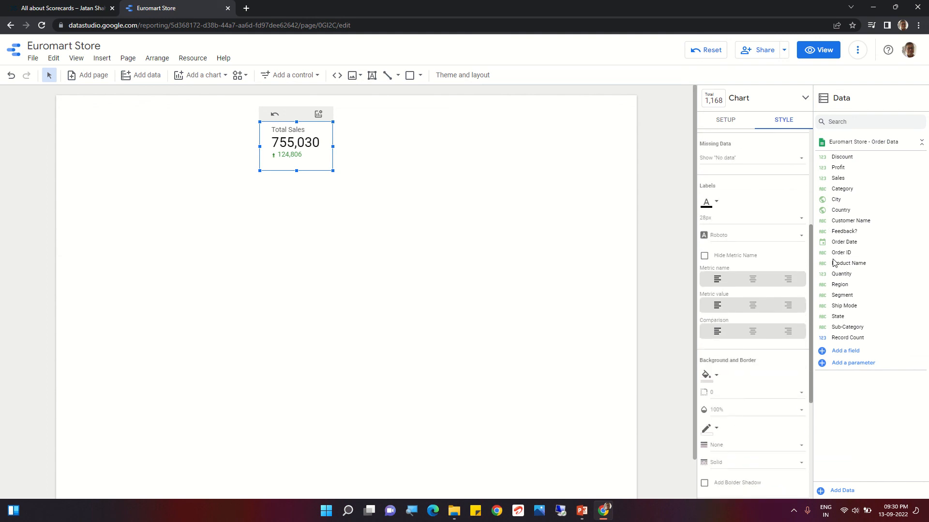
left_click(716, 200)
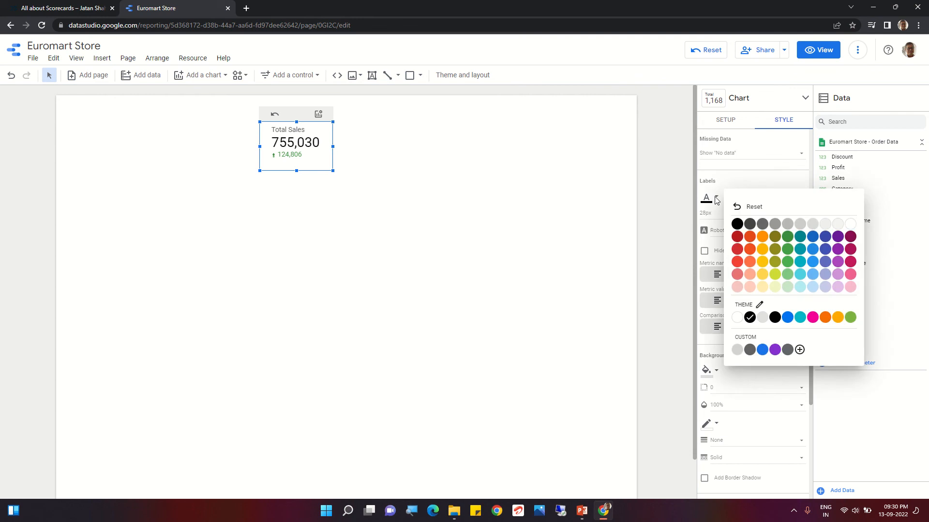
left_click(751, 238)
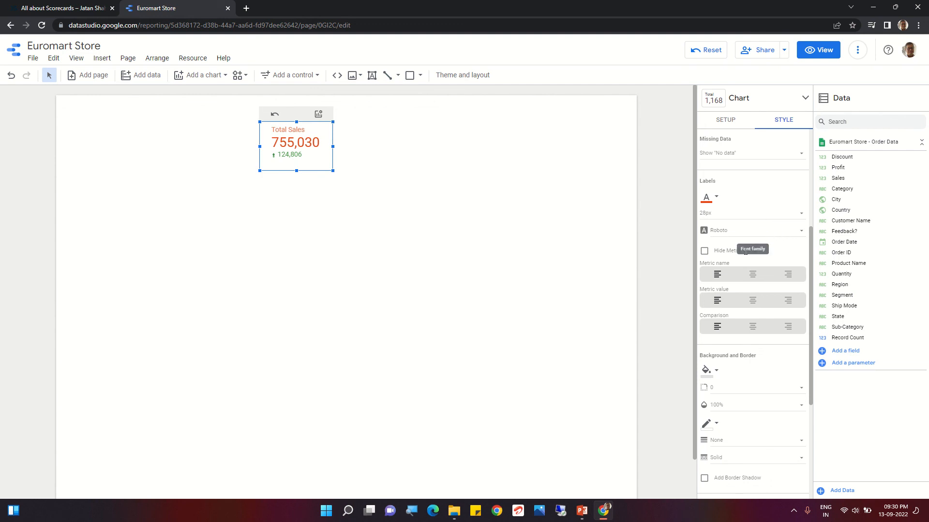
- Center-align the scorecard's metric name, metric value and comparison
left_click(753, 276)
left_click(758, 305)
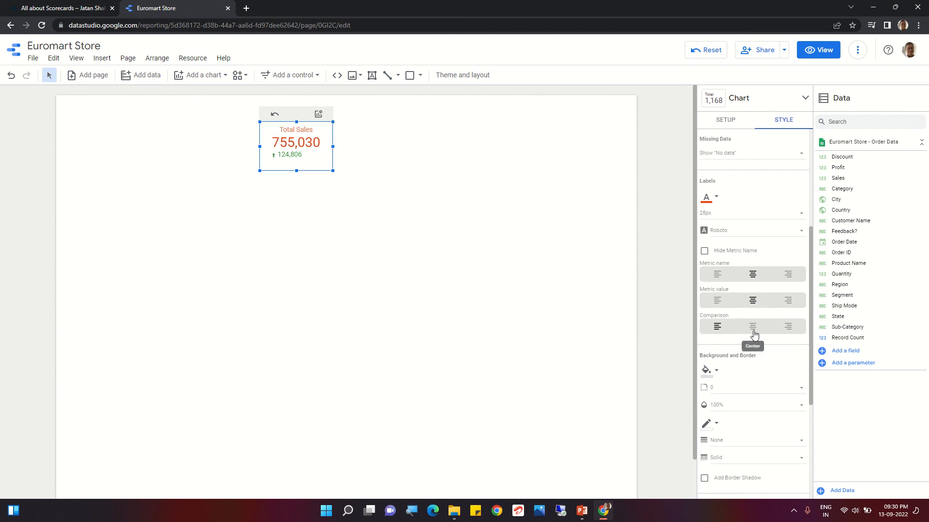
left_click(757, 326)
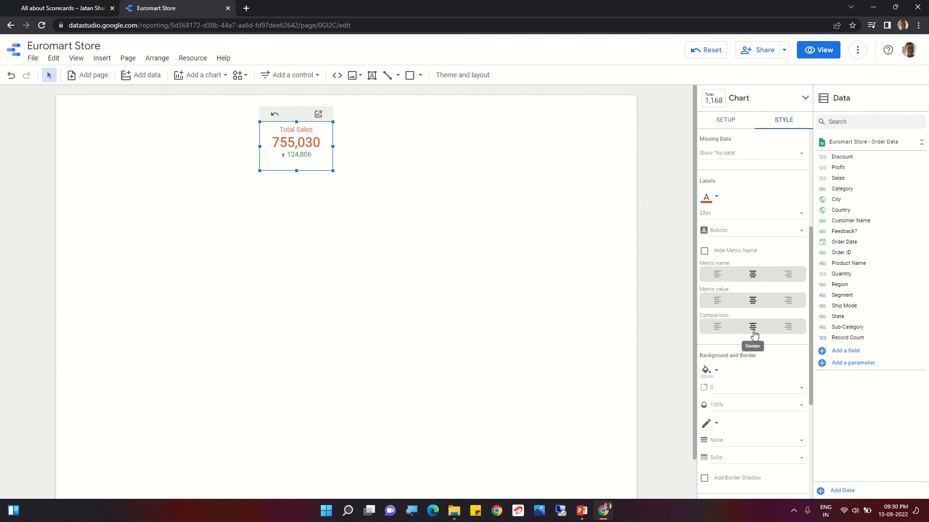
- Try a dark olive background on the scorecard, and replace it with the palest blue
left_click(716, 371)
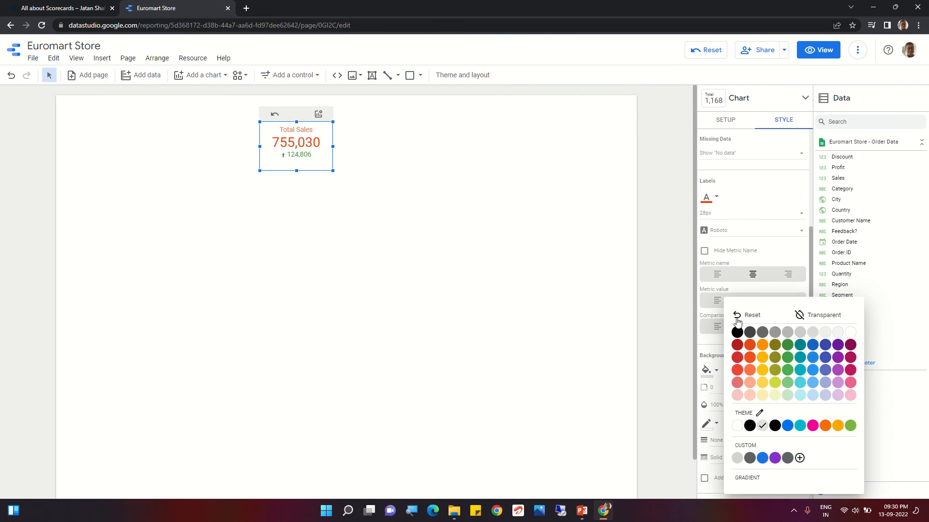
left_click(775, 347)
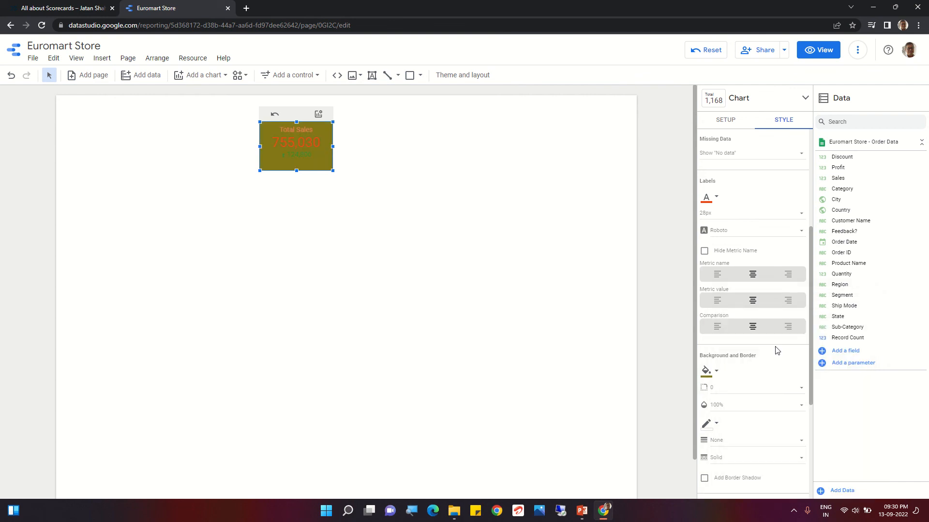
left_click(716, 371)
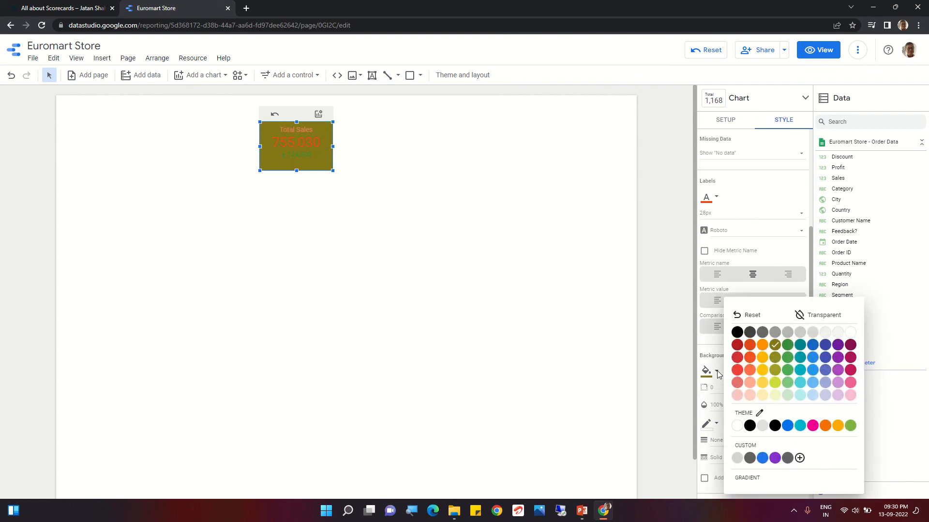
left_click(812, 396)
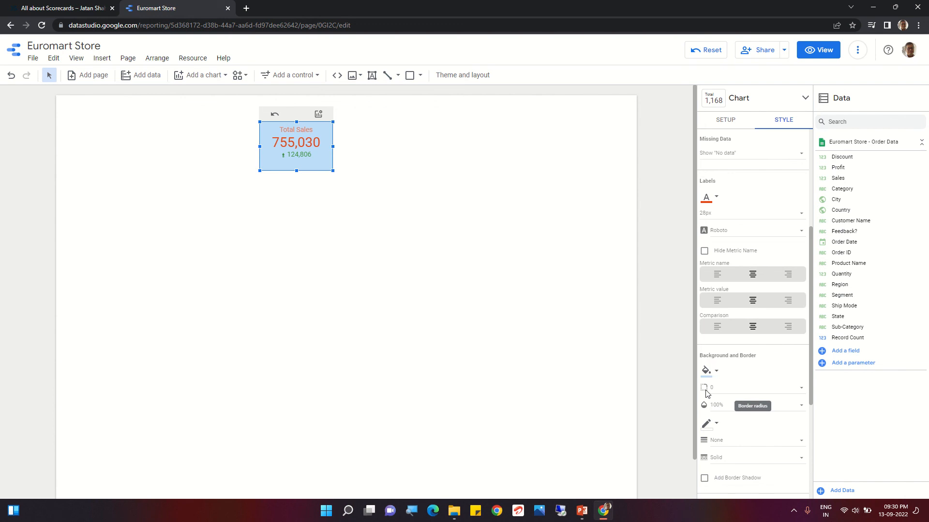
- Give the scorecard an olive green border and add a border shadow
left_click(714, 425)
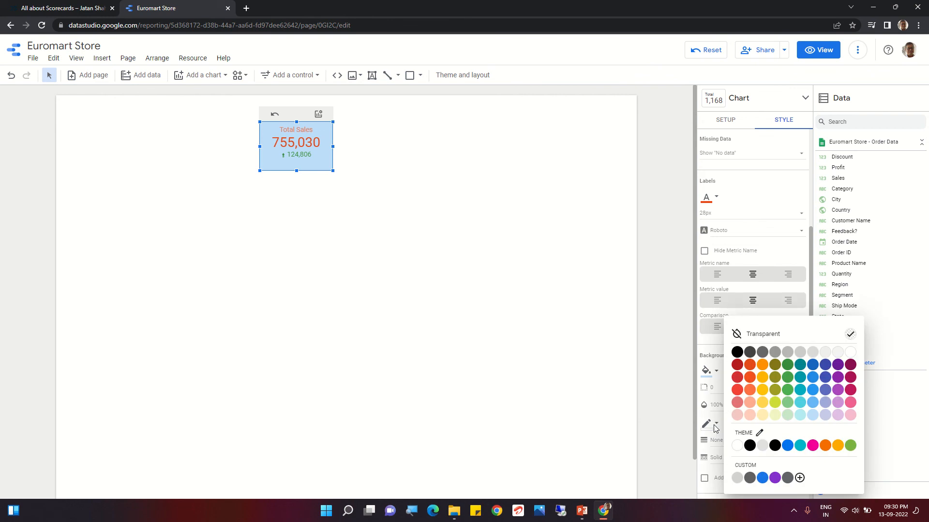
left_click(774, 391)
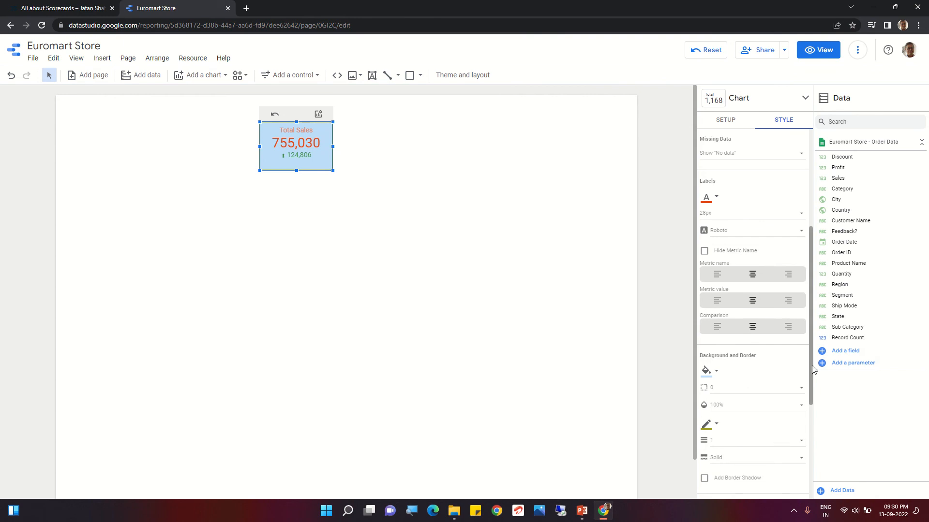
left_click_drag(812, 370, 832, 463)
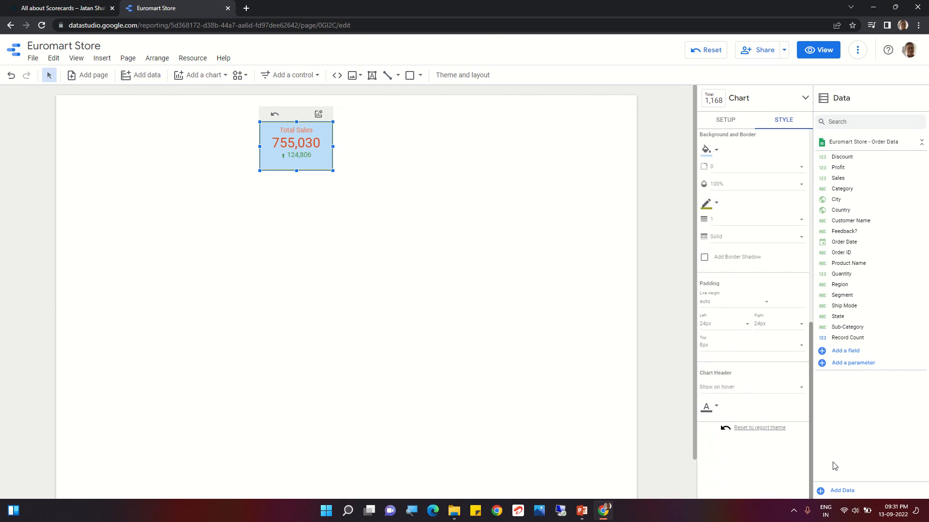
left_click(704, 260)
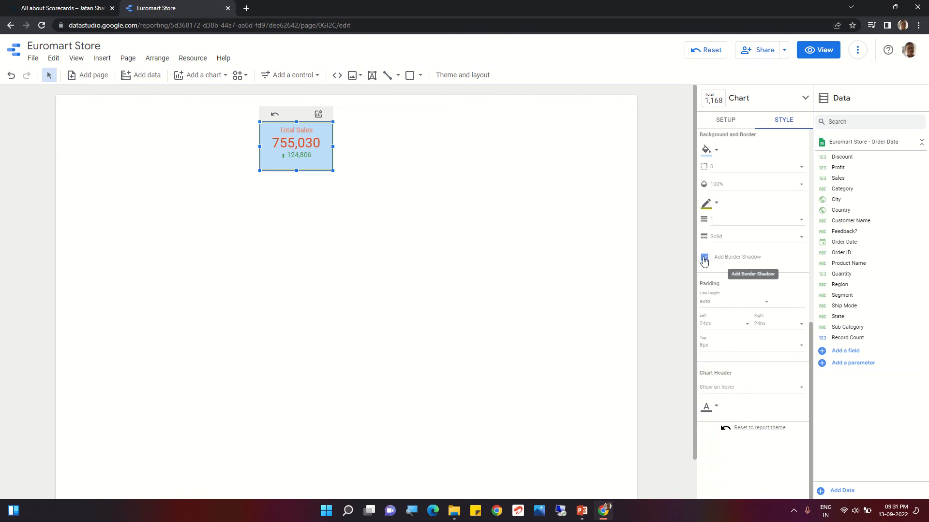
left_click(817, 364)
triple_click(782, 267)
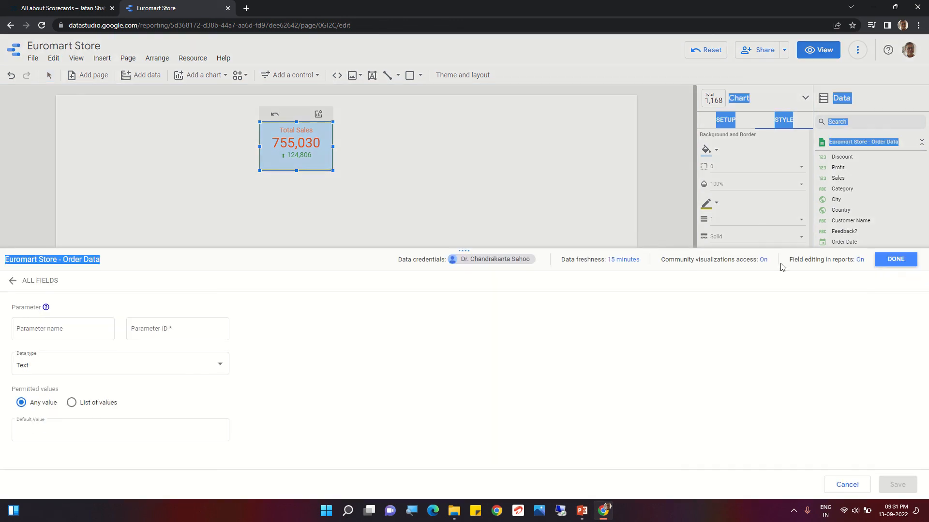
left_click(608, 203)
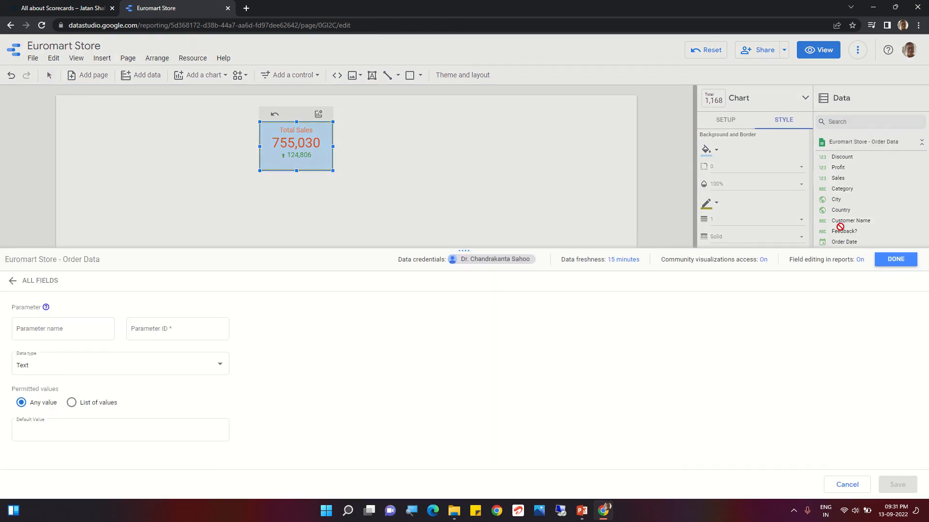
left_click(894, 265)
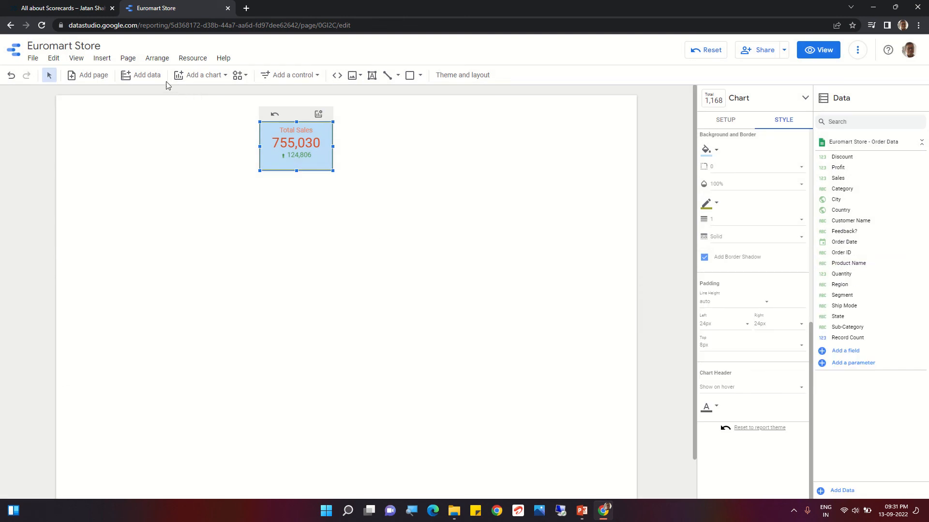
- Look over the chart types that can be added to the report, and switch to the PowerPoint presentation about scorecards
left_click(206, 75)
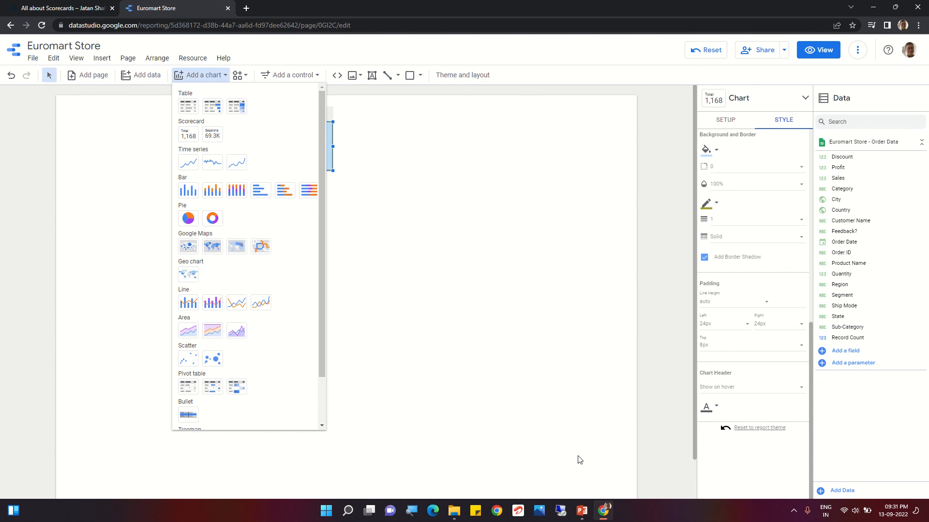
left_click(582, 511)
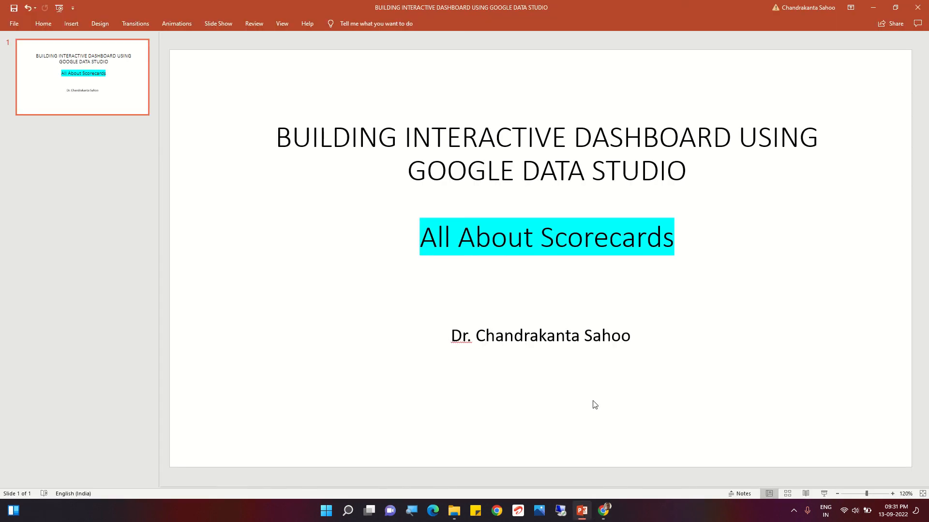